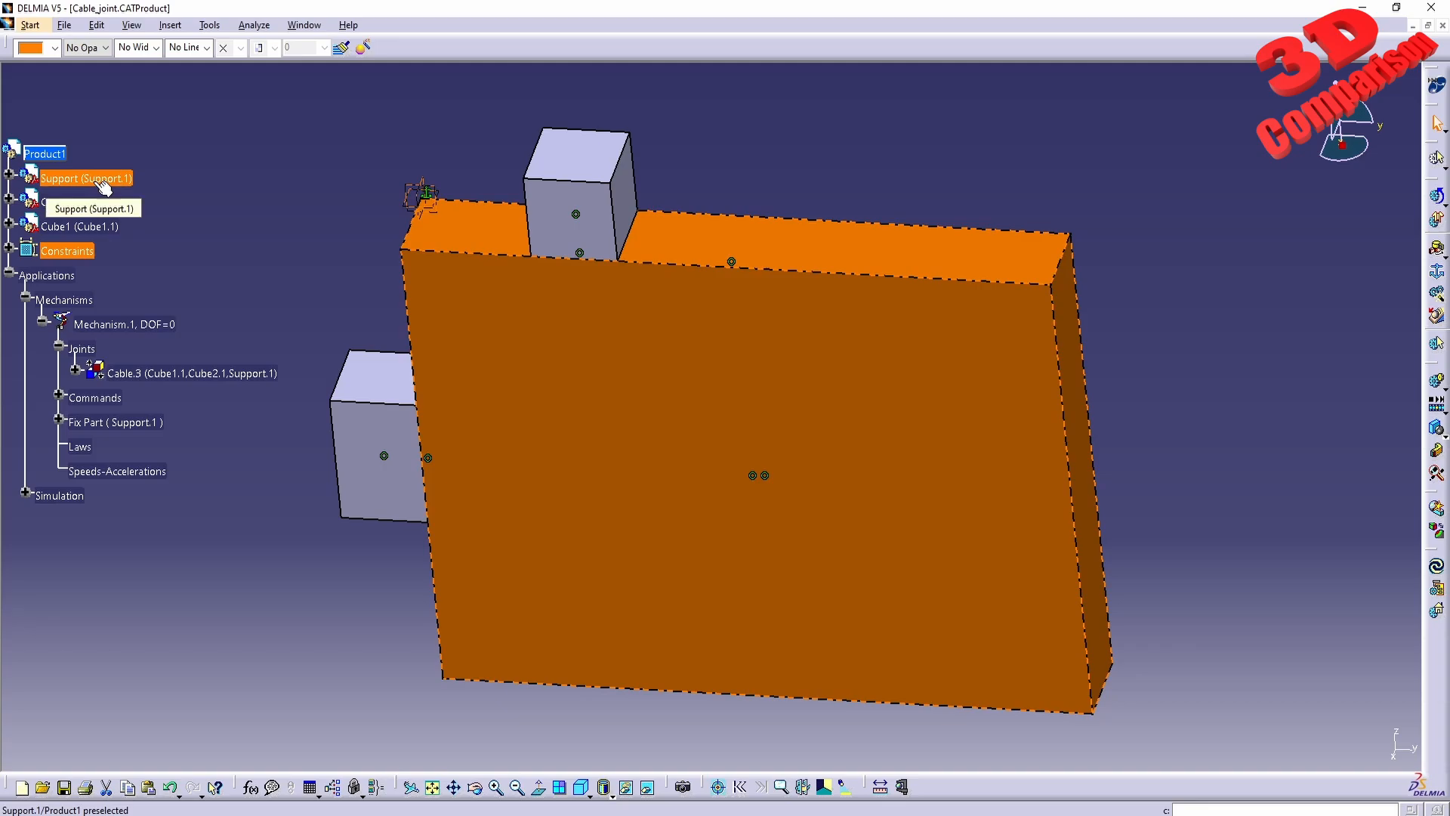
Measure the distance between two opposite edges of Cube1's top face and keep the measurement.
left_click(111, 226)
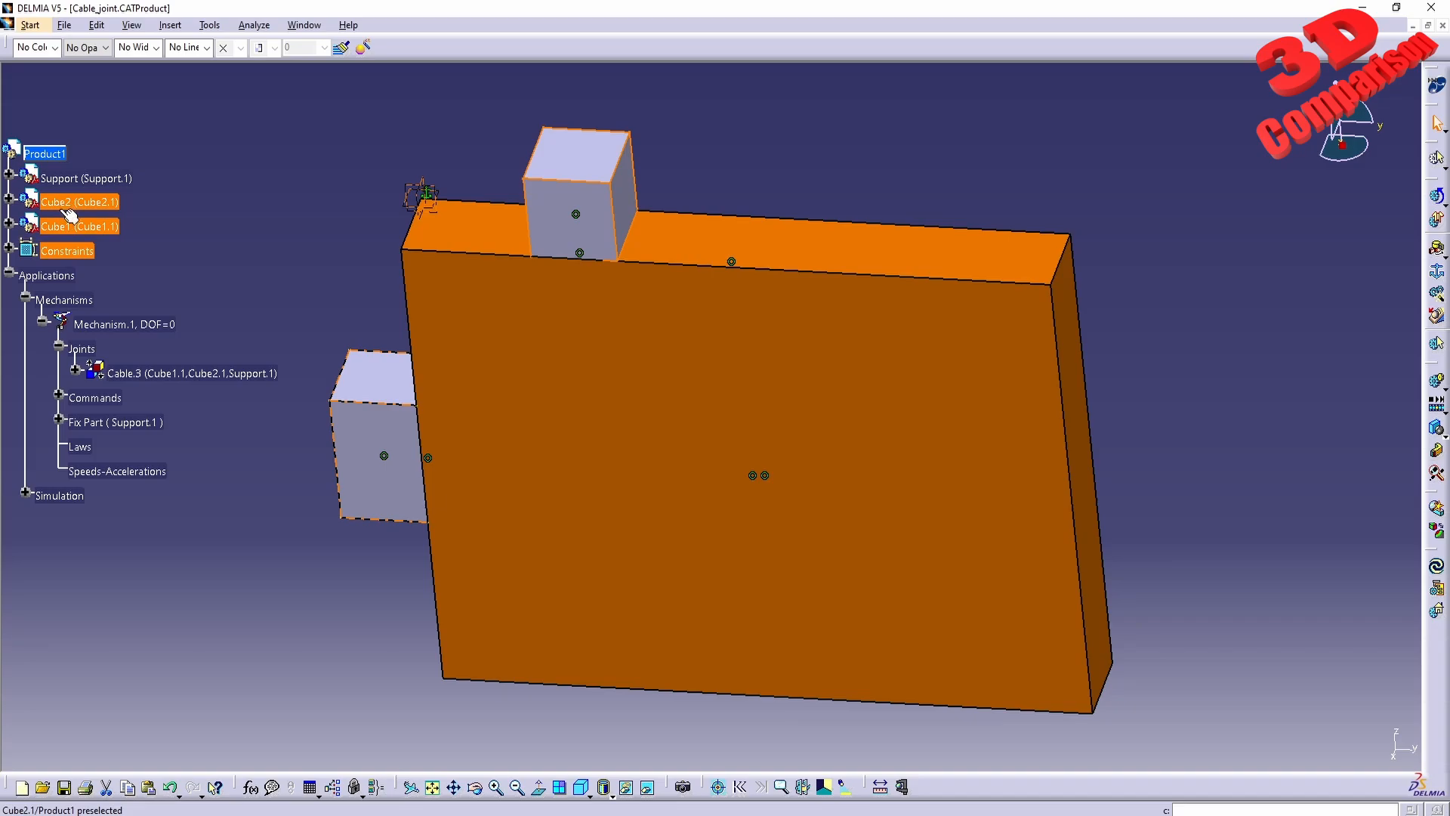
middle_click_drag(285, 408, 464, 354)
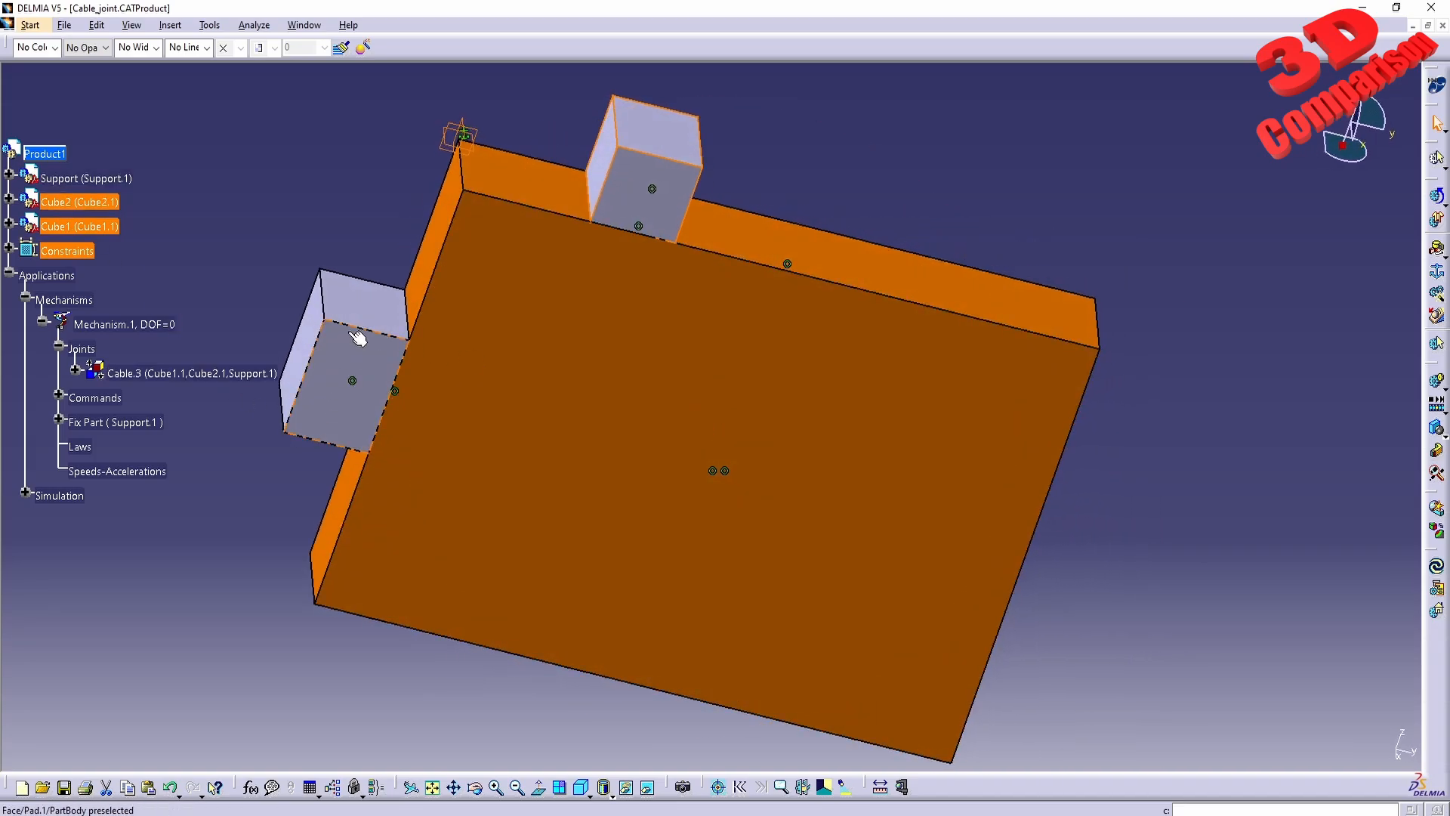
middle_click_drag(355, 396, 665, 304)
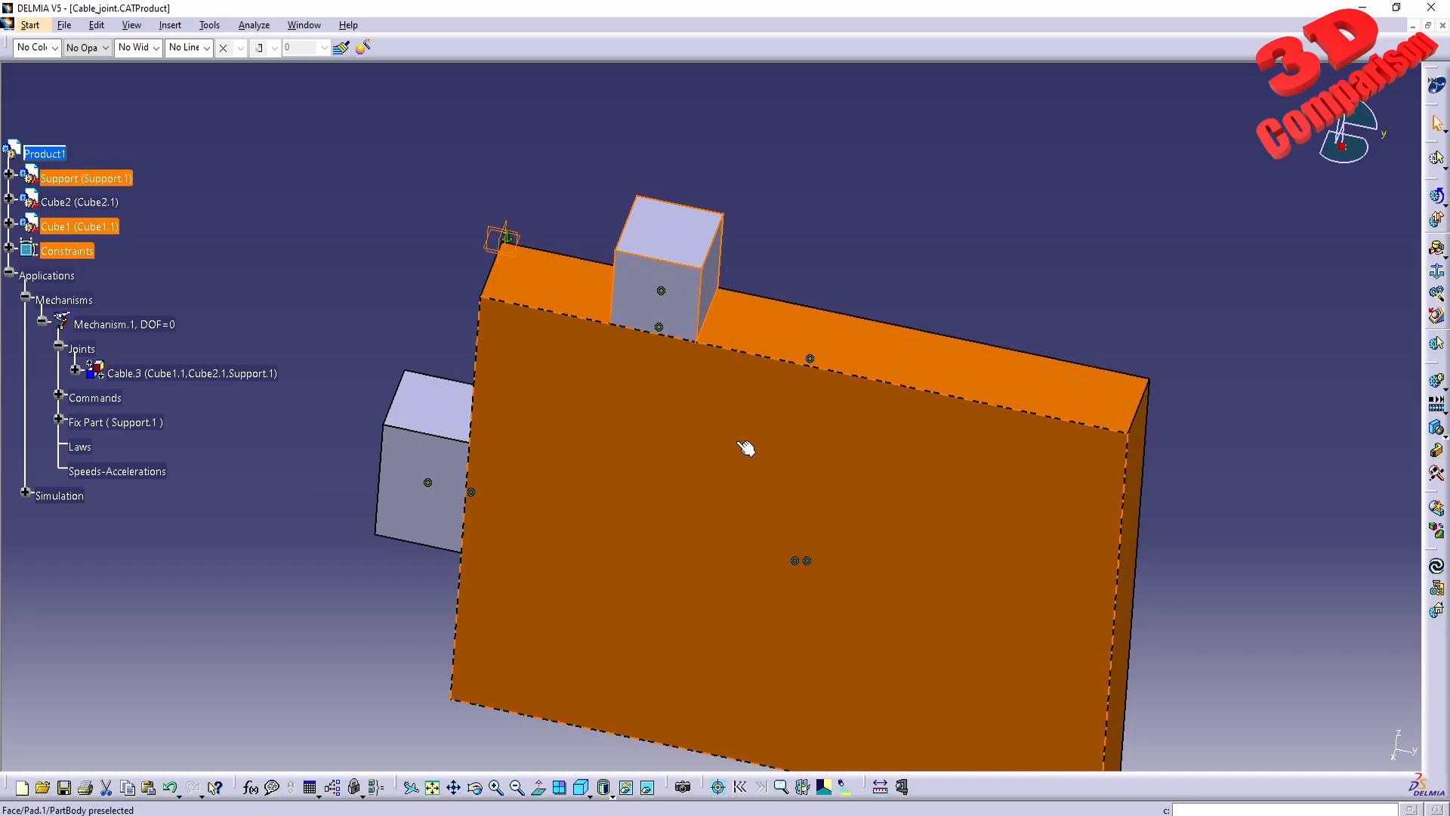
left_click(845, 787)
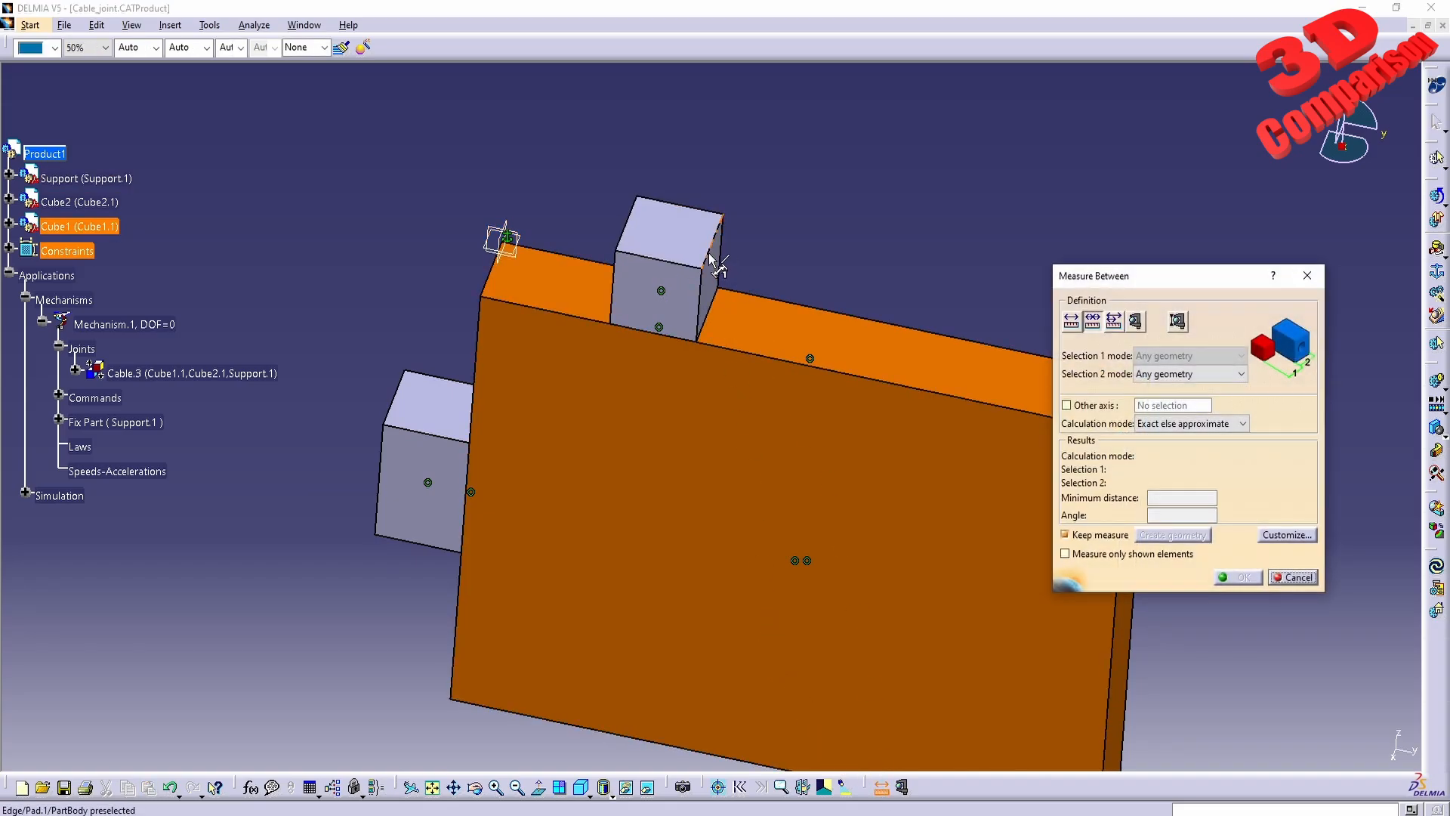
left_click(628, 225)
left_click(711, 241)
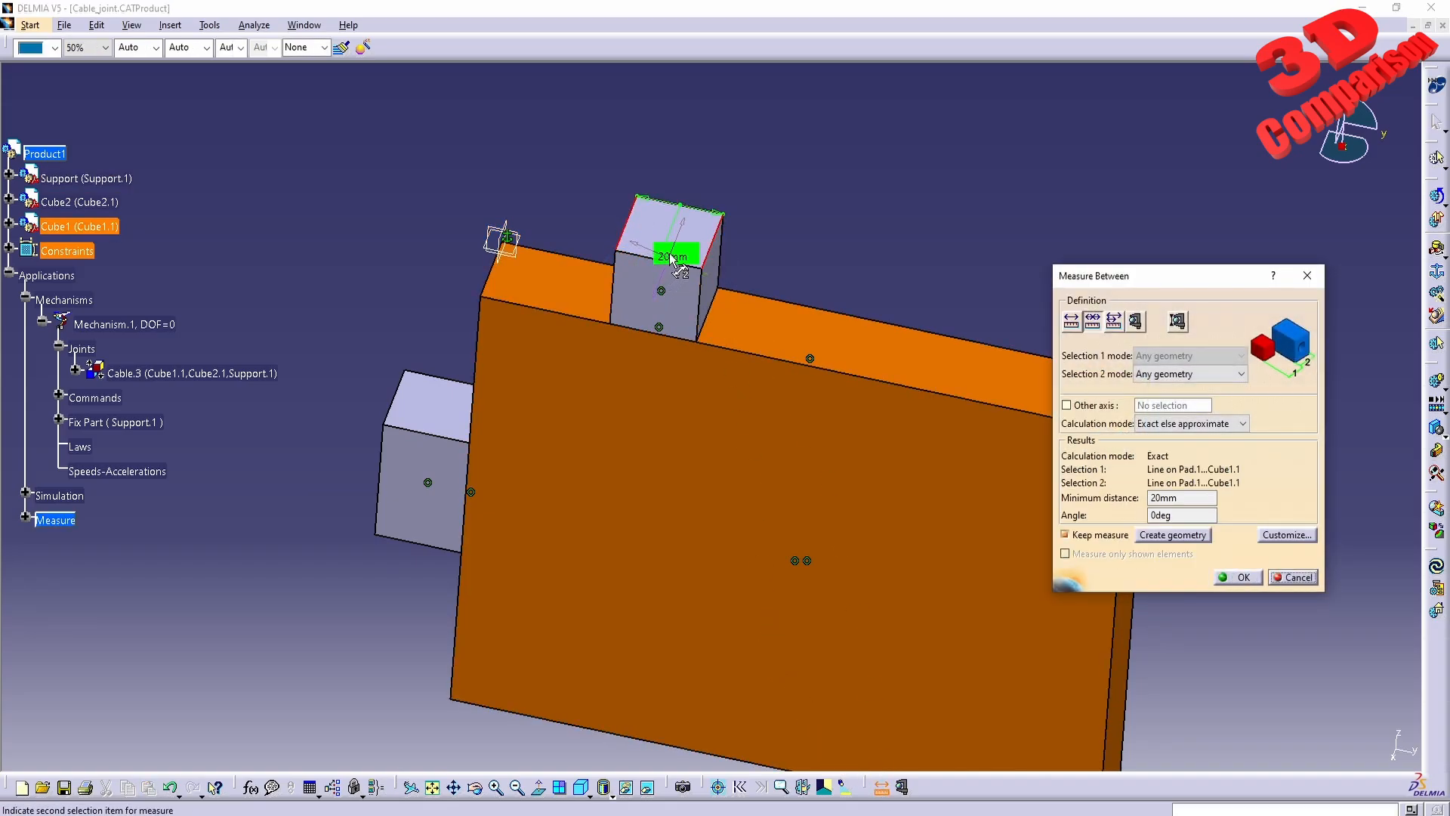
left_click(1239, 578)
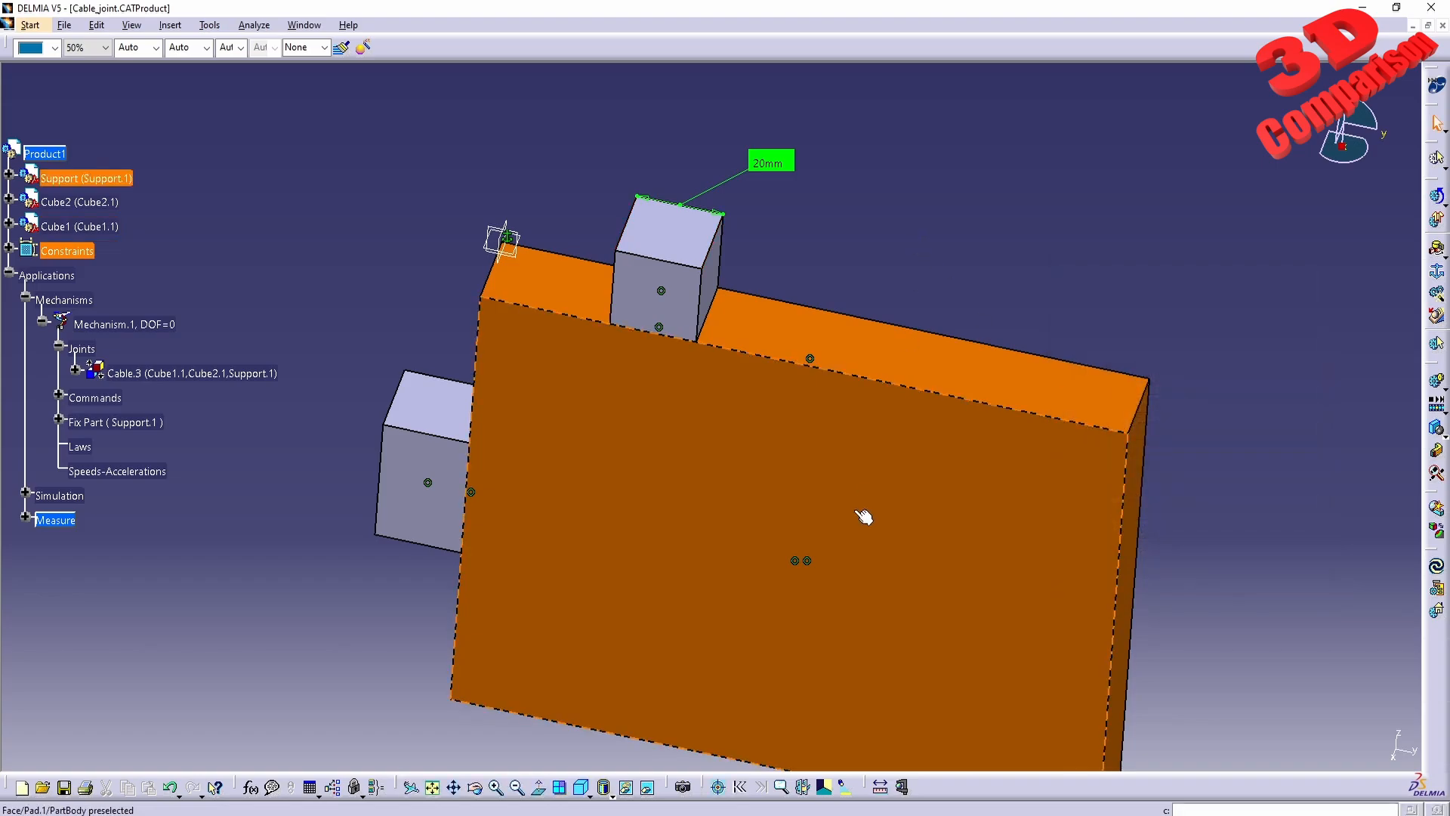
middle_click_drag(867, 512, 767, 399)
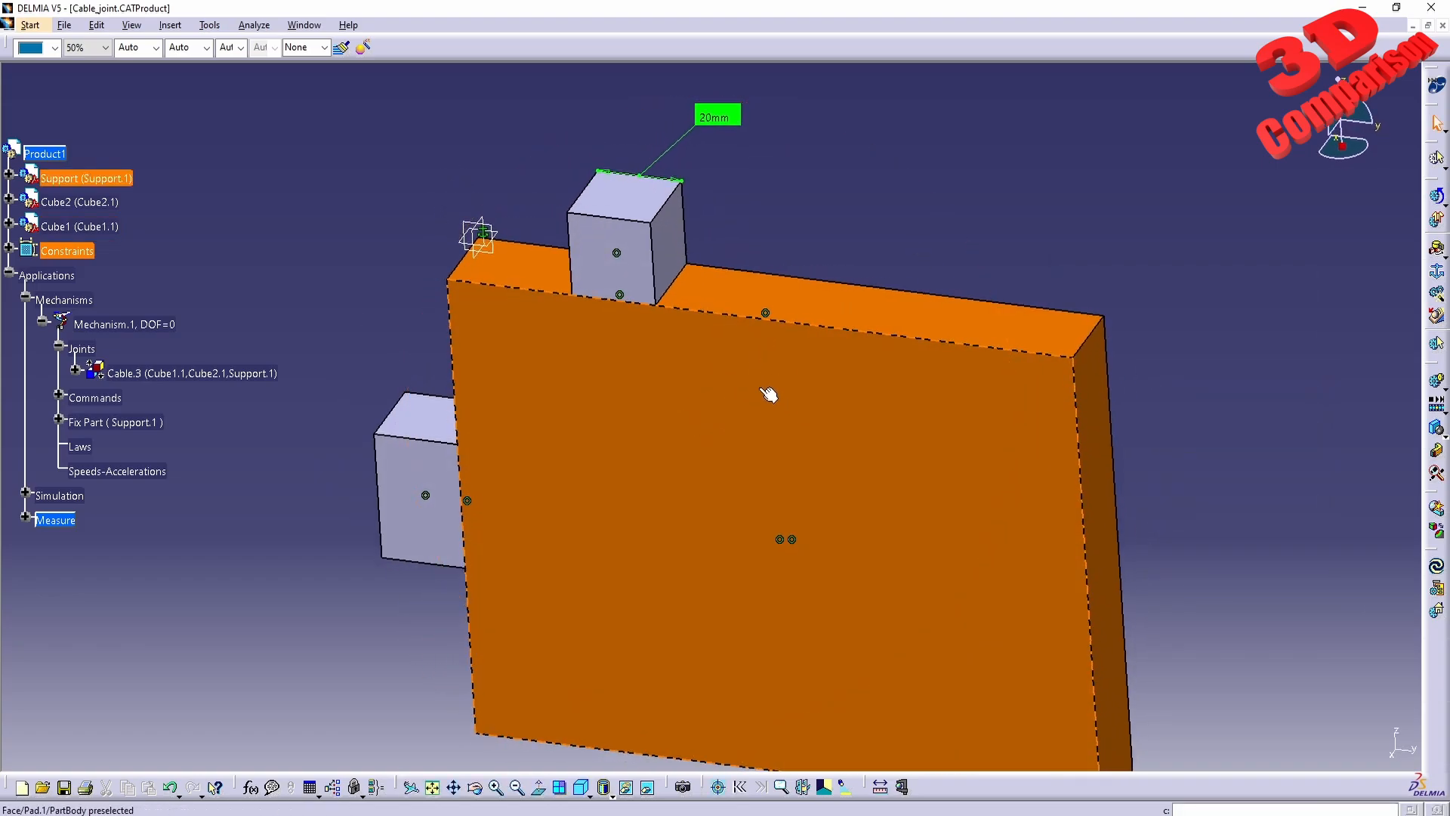
Review the ratio, driven length and joint limits of the Cable.3 joint, accepting its definition as it is.
double_click(187, 374)
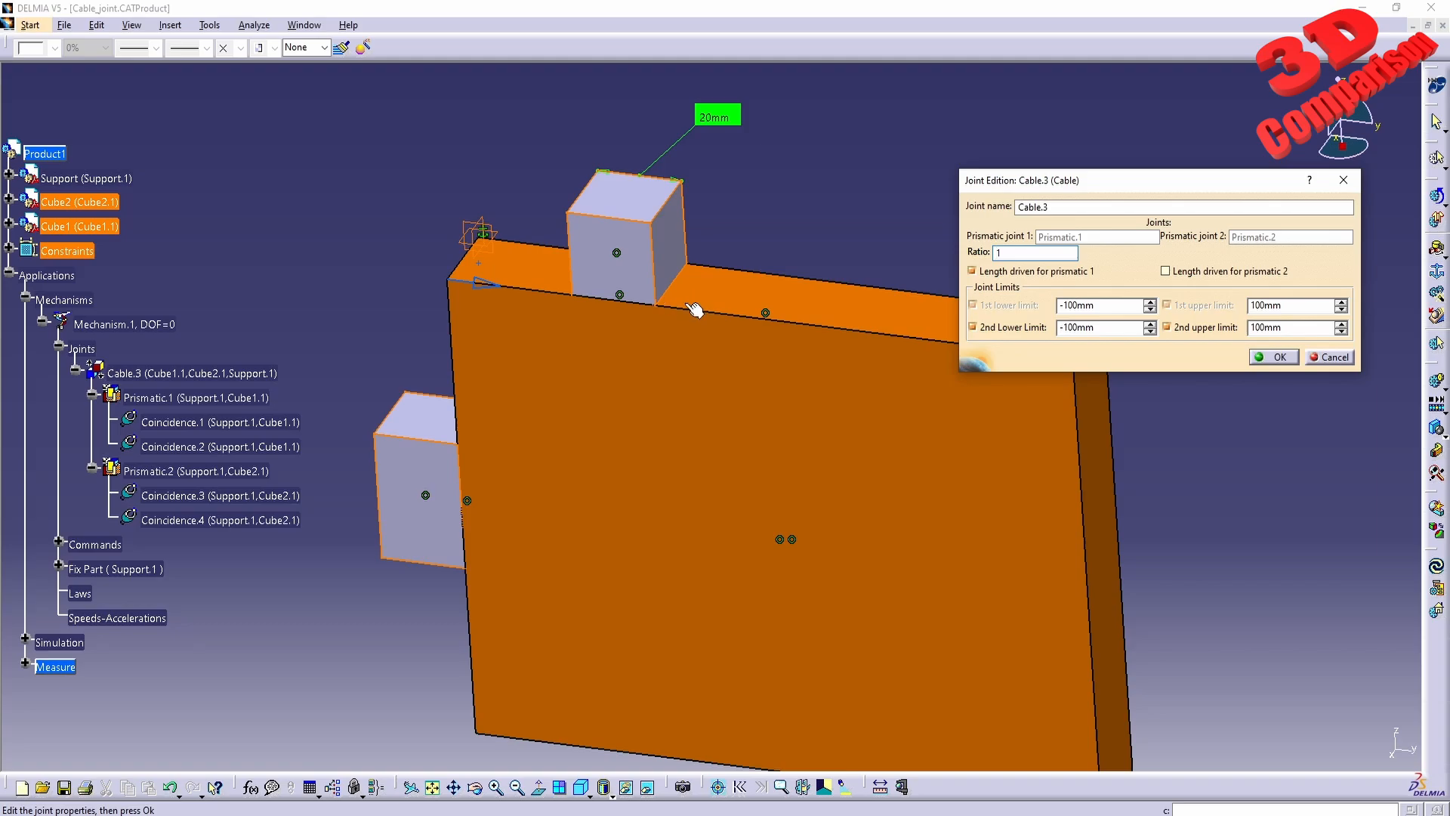
middle_click_drag(791, 324, 701, 382)
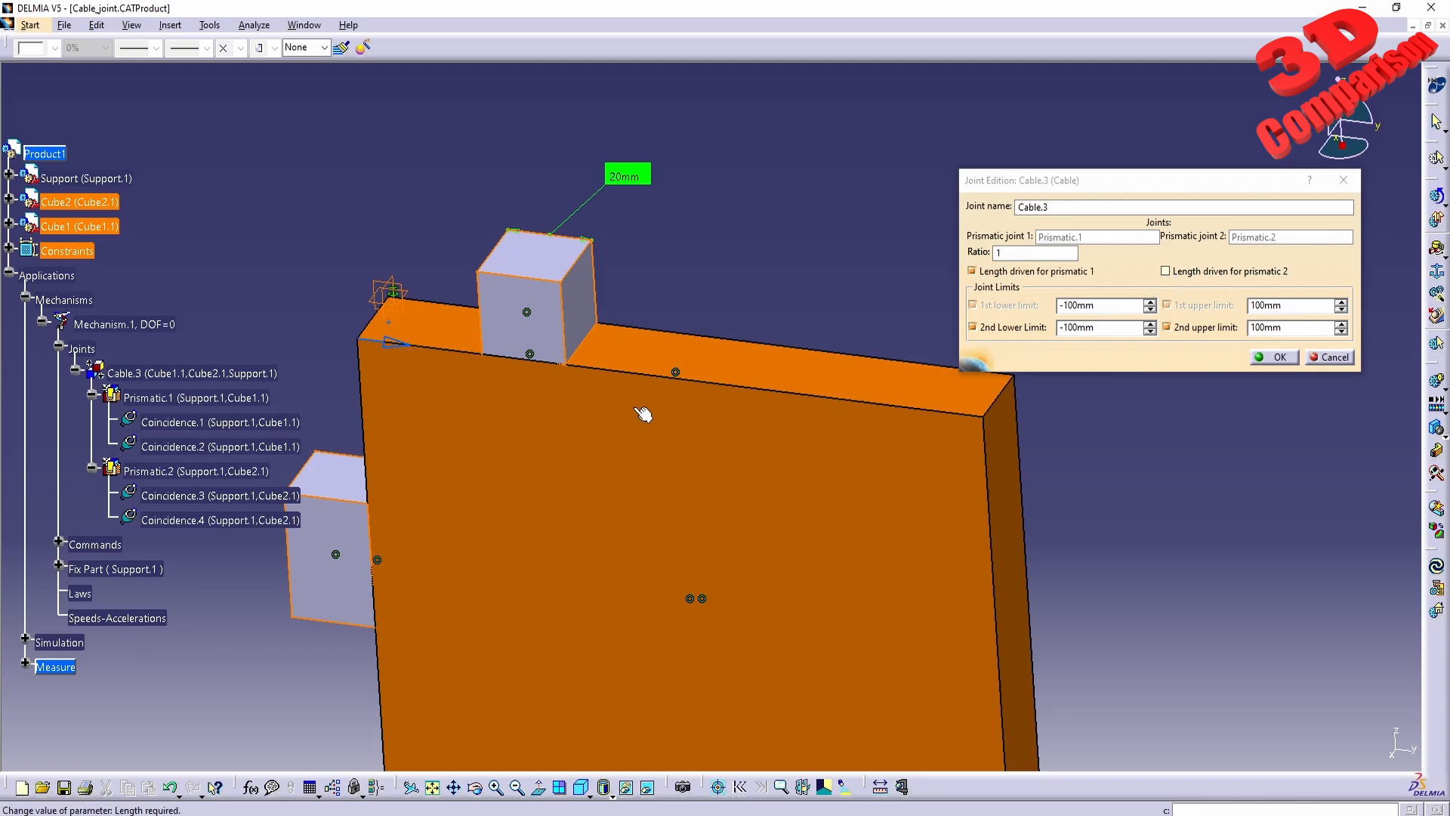
left_click(1277, 358)
Create a simulation of Mechanism.1 and insert a shot with Command.3 set to 100.
scroll(751, 389, "down", 2)
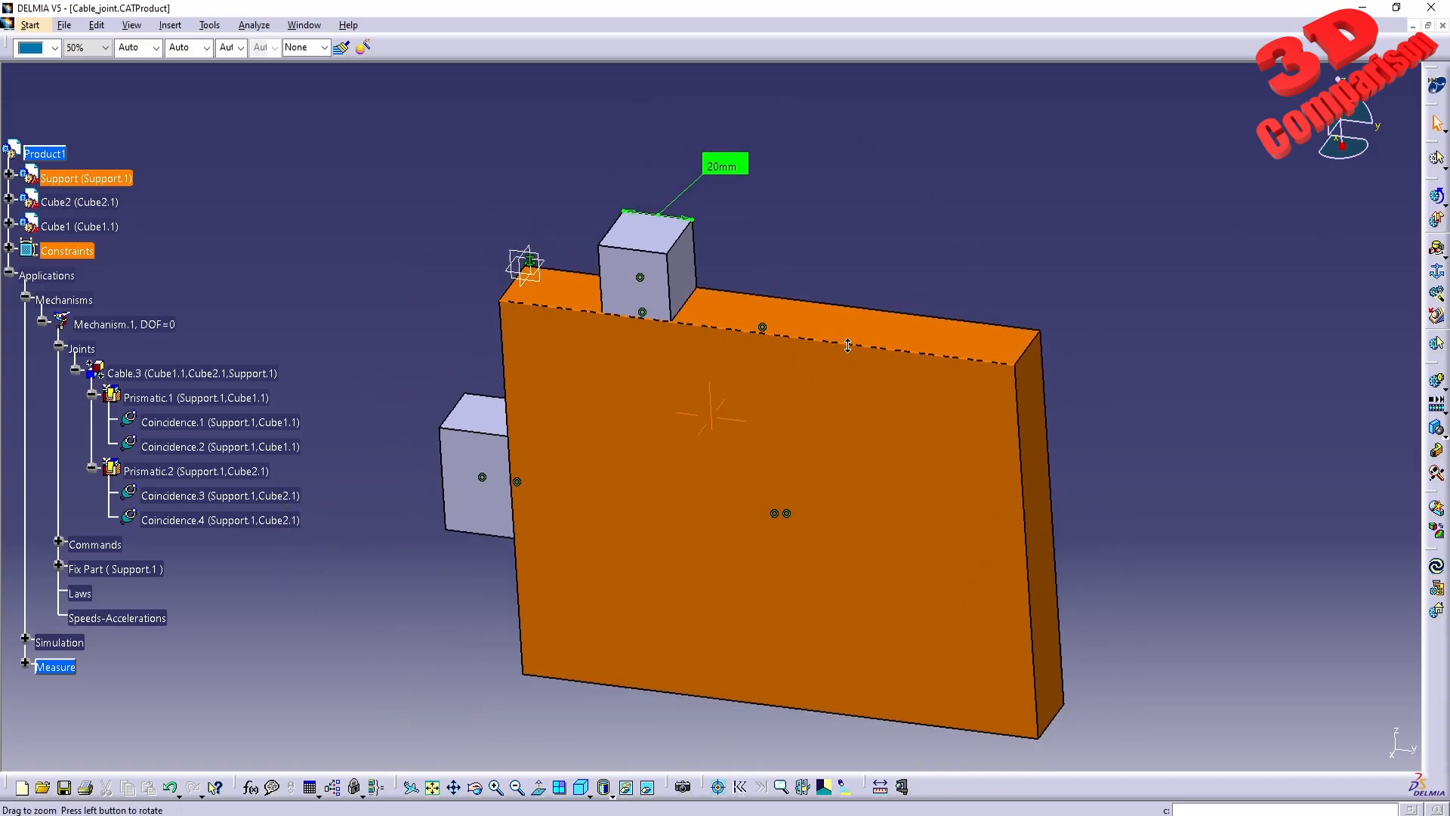
left_click(1437, 381)
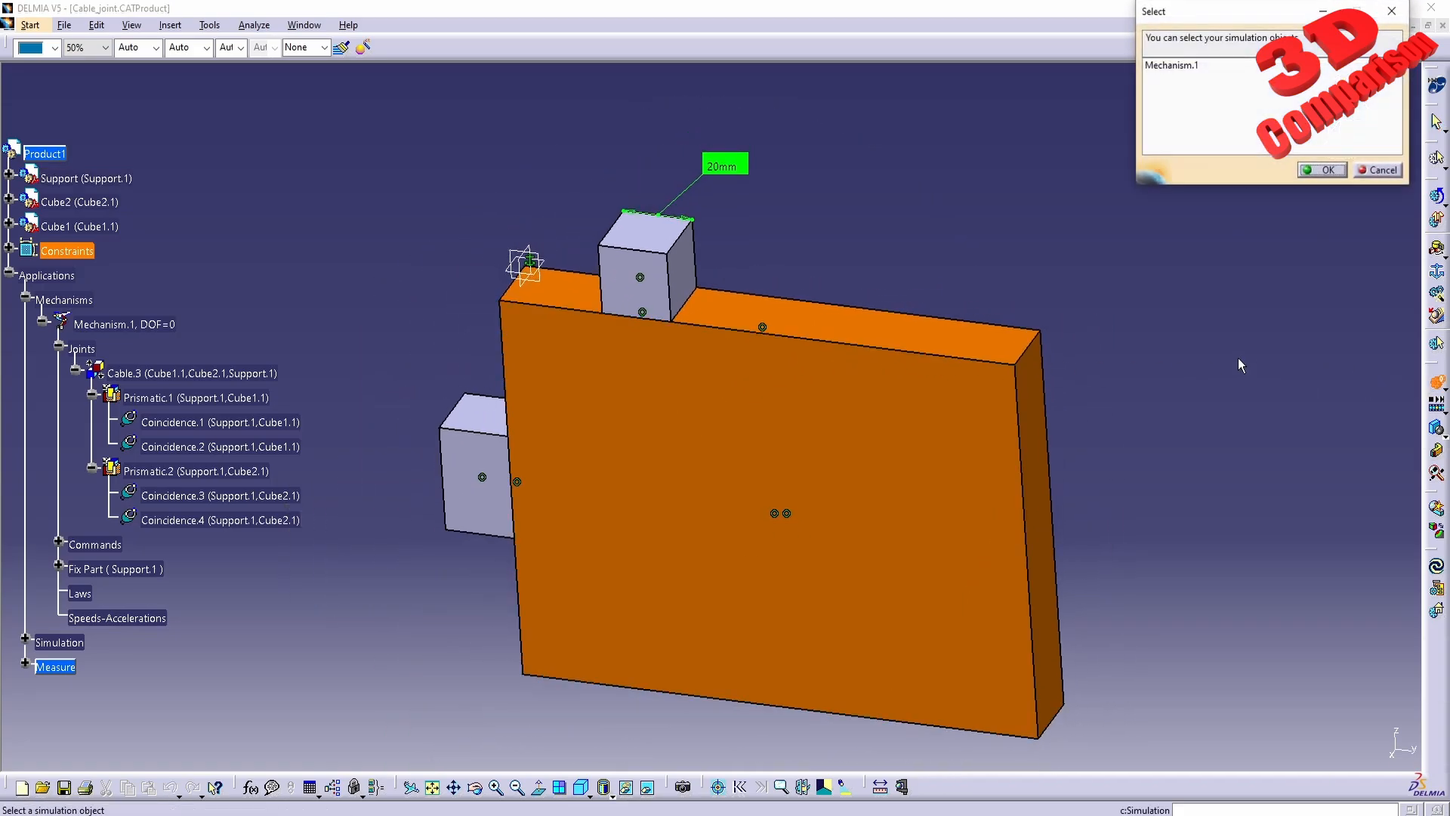
double_click(1187, 66)
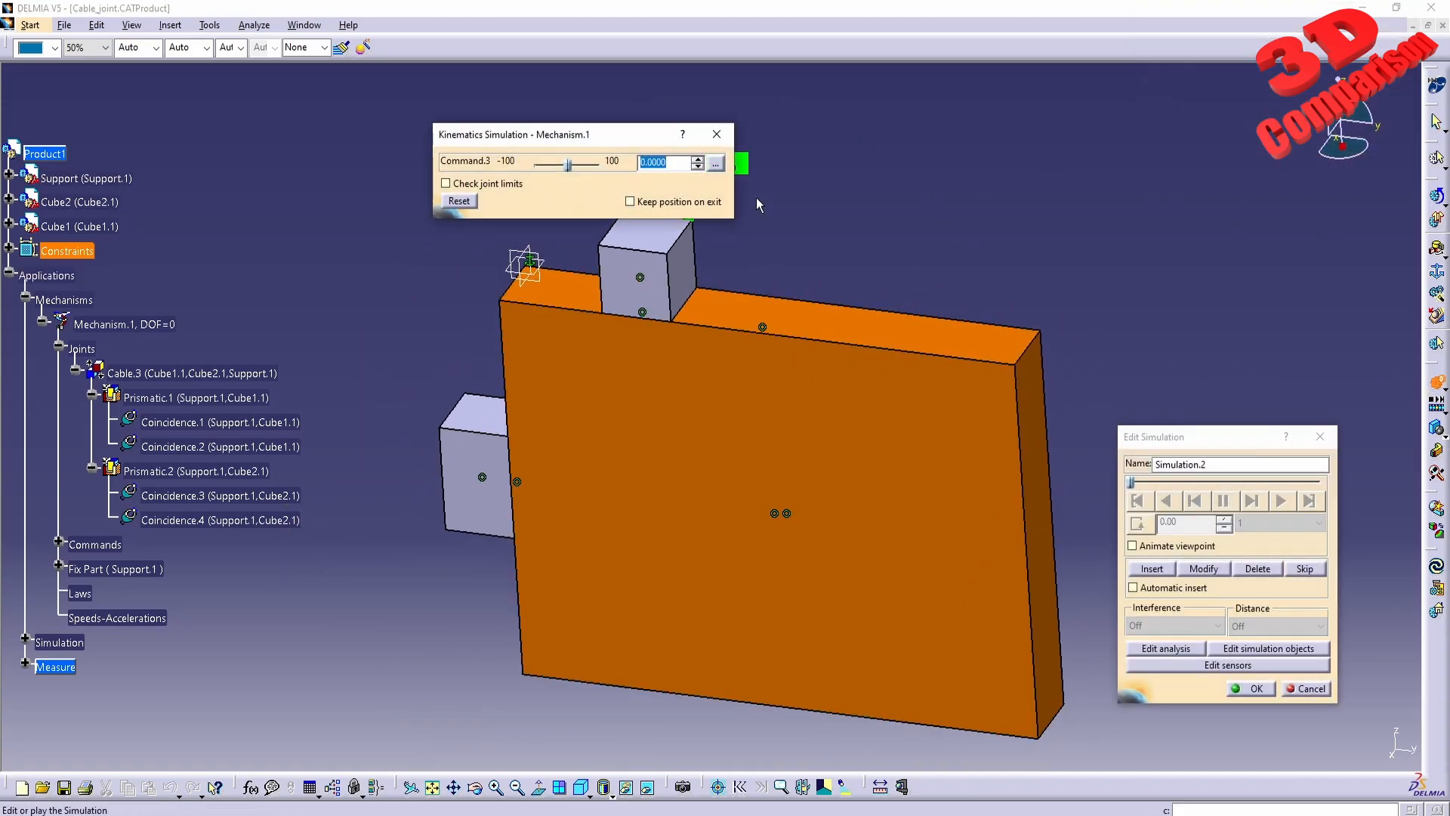
type("100")
key("Return")
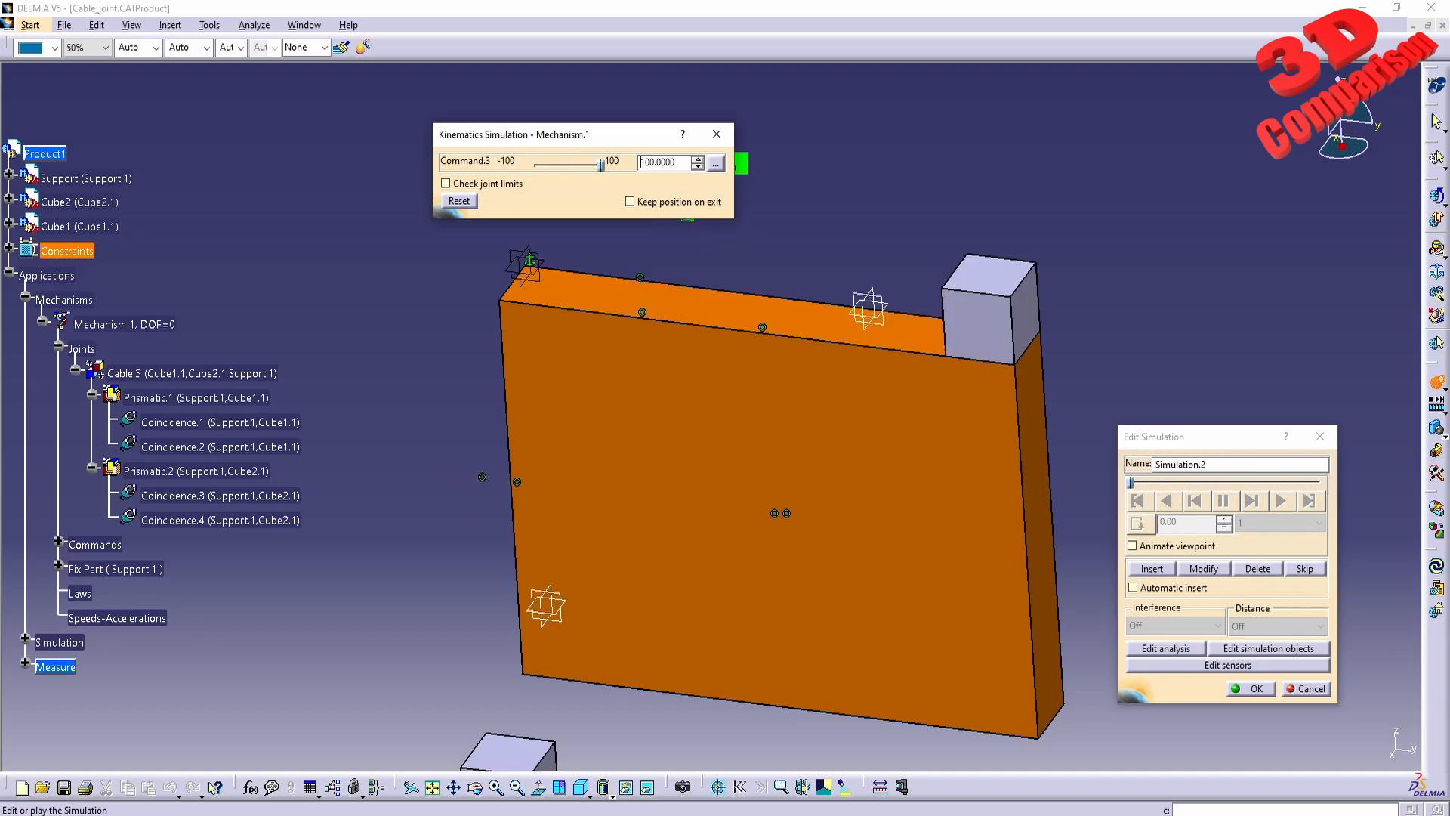
middle_click_drag(698, 455, 703, 386)
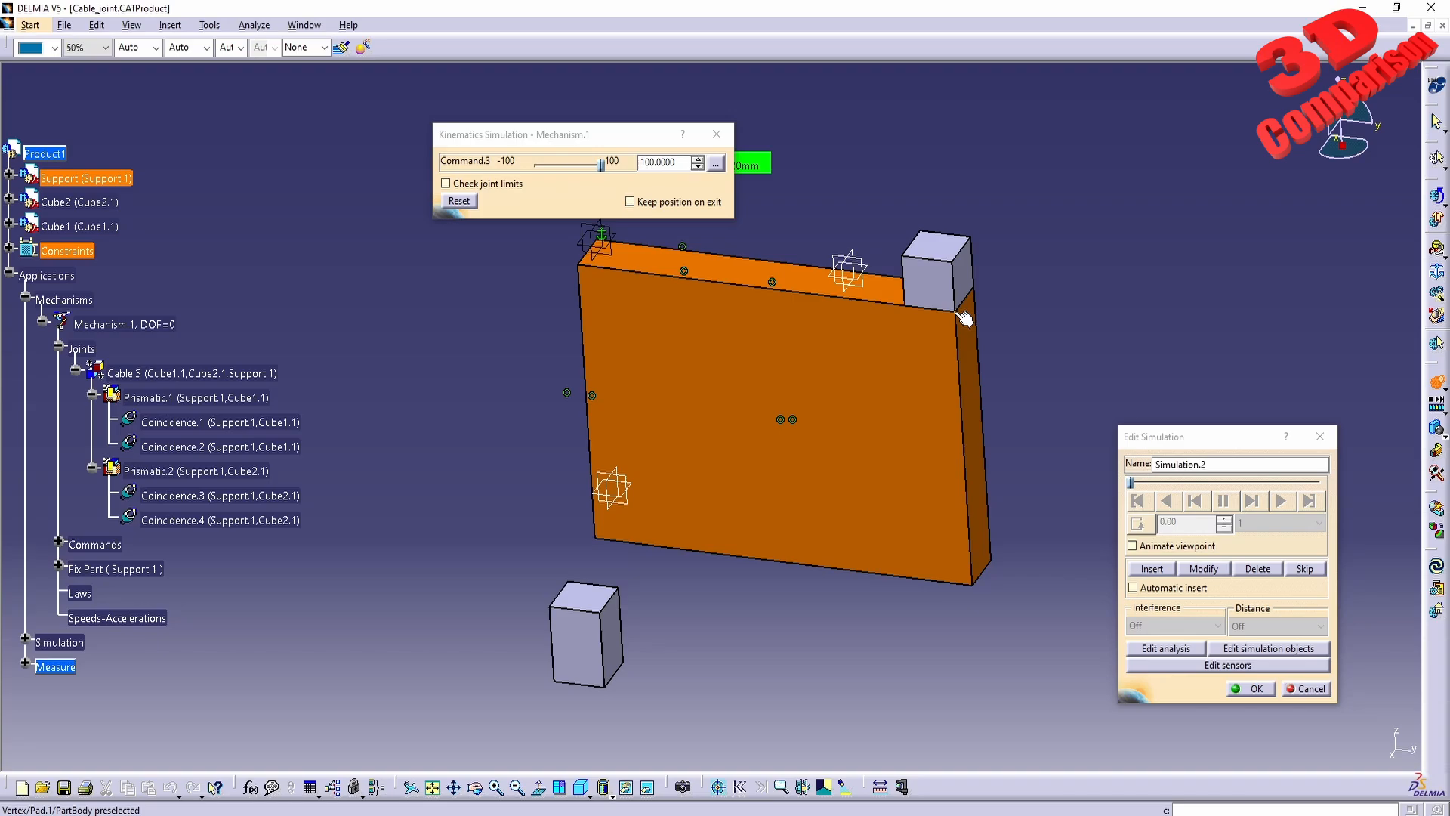
left_click(1148, 569)
Play the simulation from its start with a 0.01 step and examine how far both cubes travel.
left_click(1139, 502)
left_click(1265, 522)
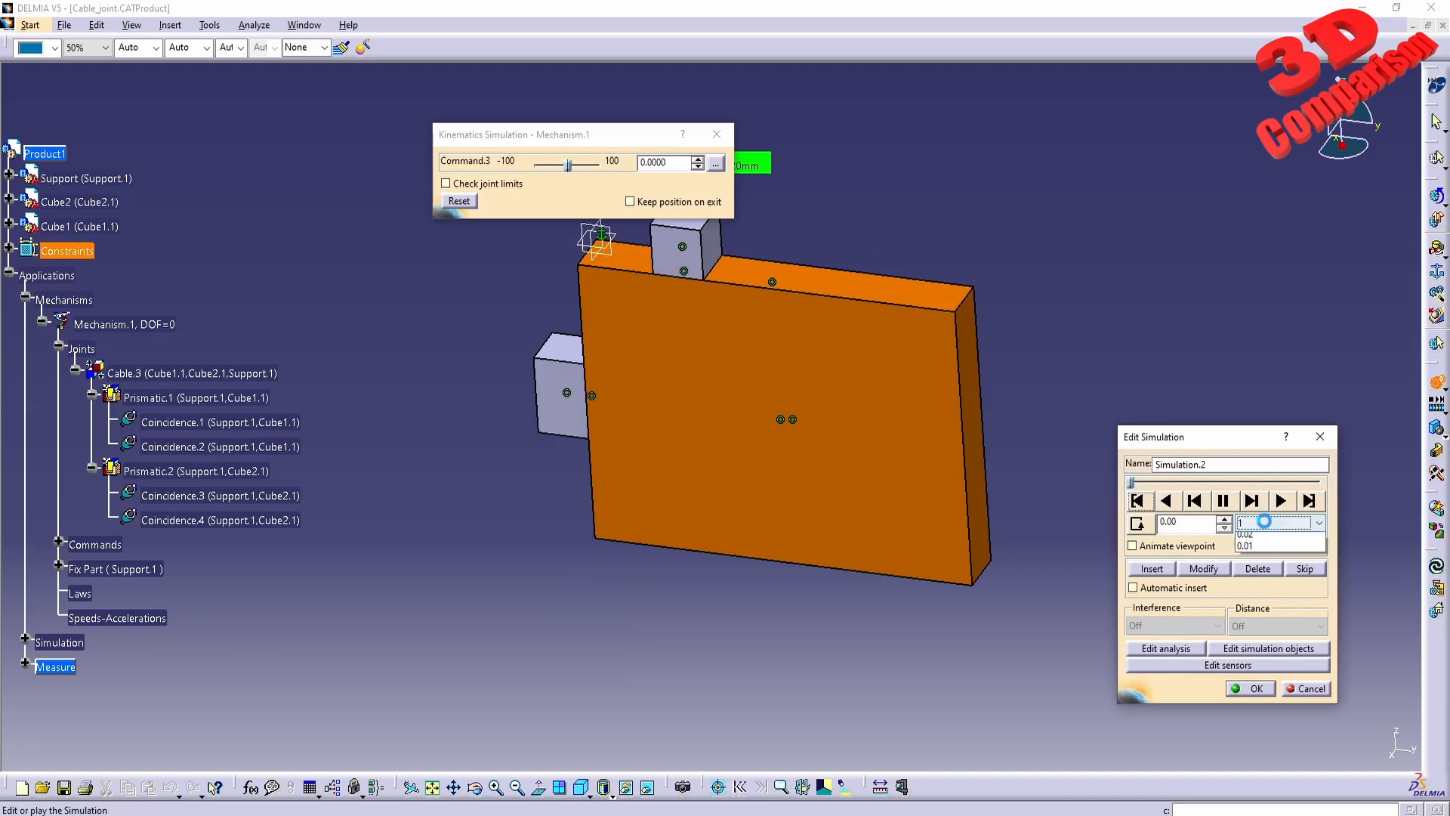
left_click(1247, 601)
left_click(1280, 501)
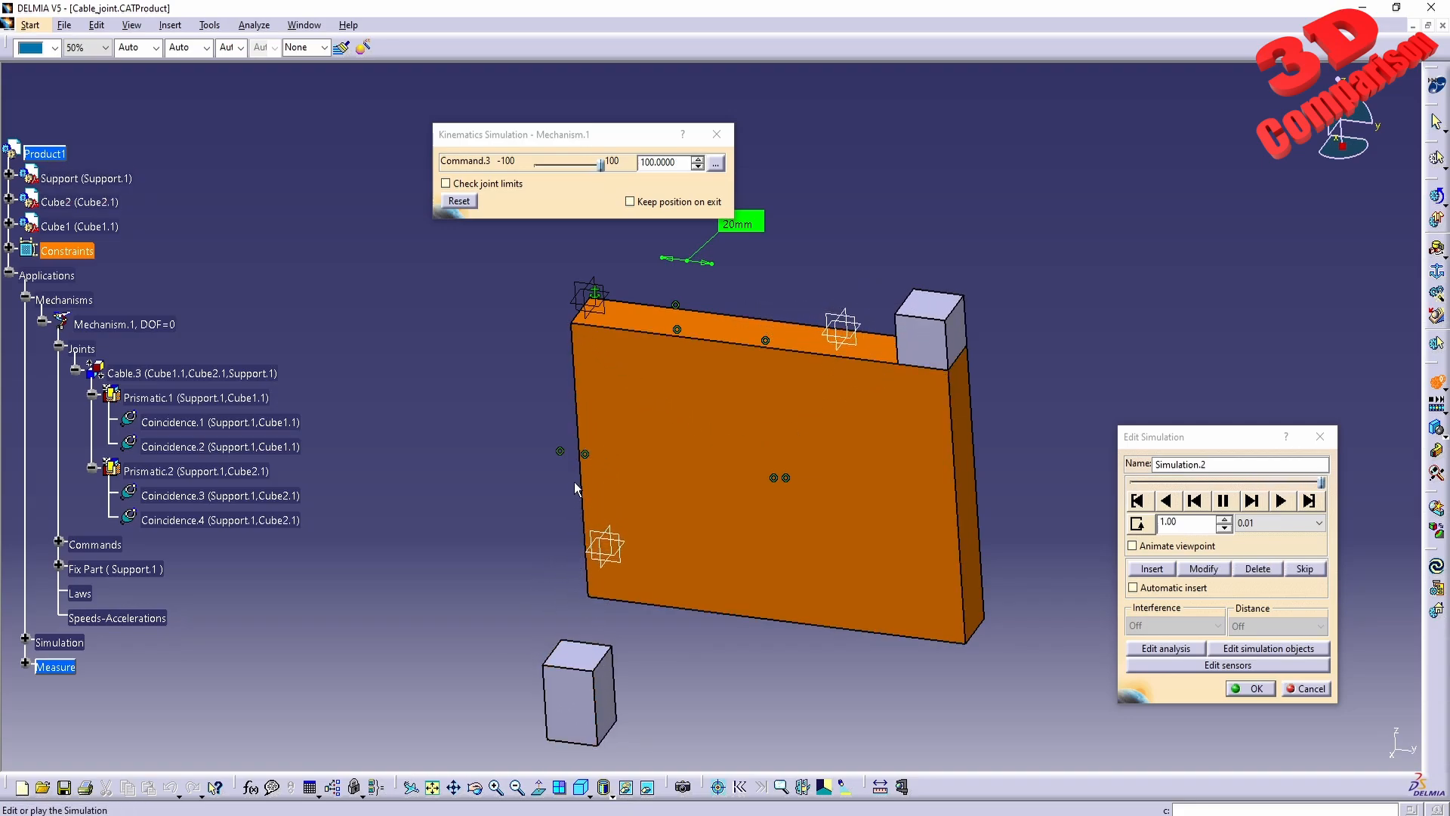
middle_click_drag(586, 399, 566, 508)
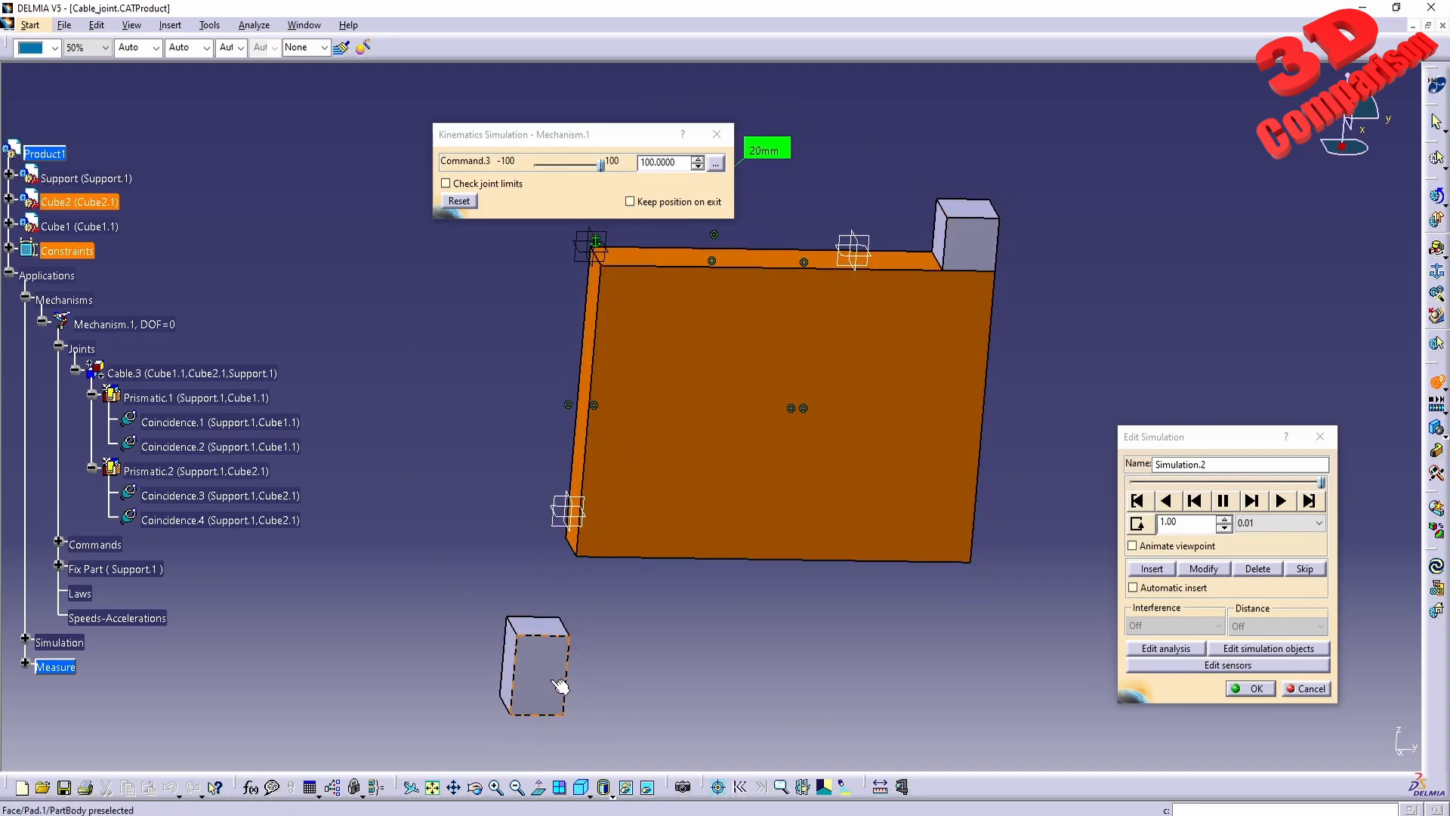
middle_click_drag(755, 438, 634, 551)
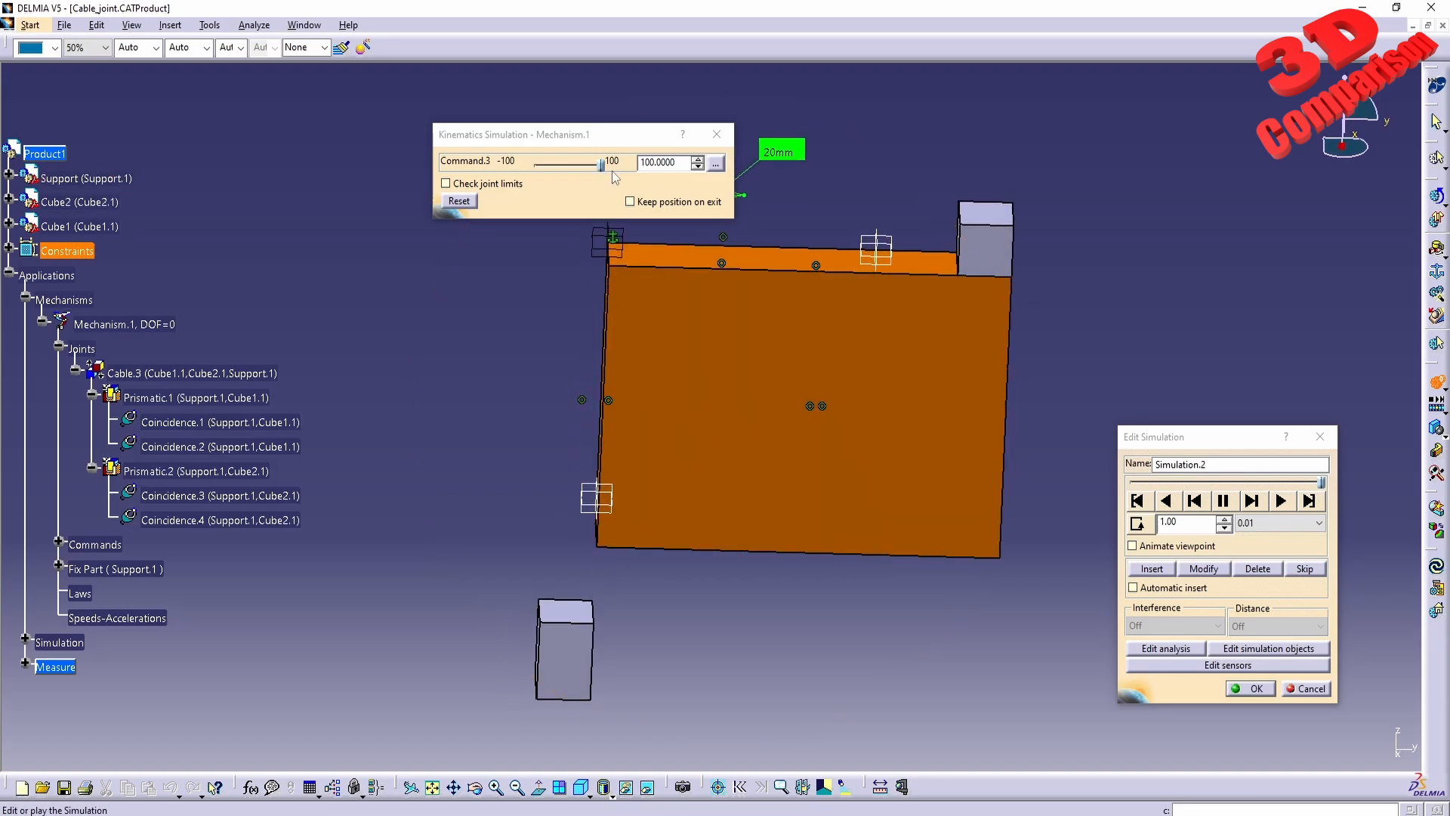
Set Command.3 back to 0 and accept the simulation.
double_click(680, 166)
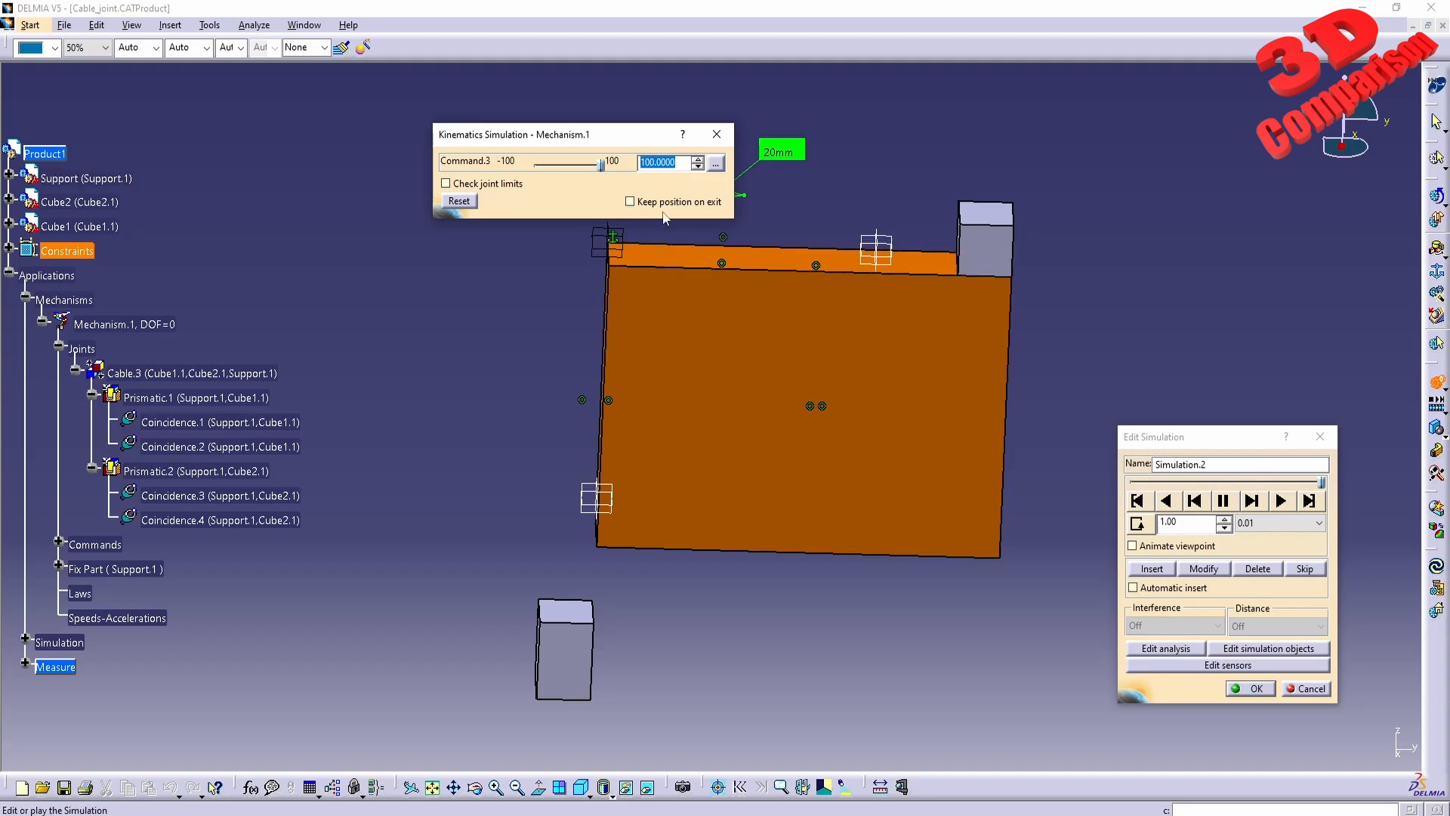
type("0")
key("Return")
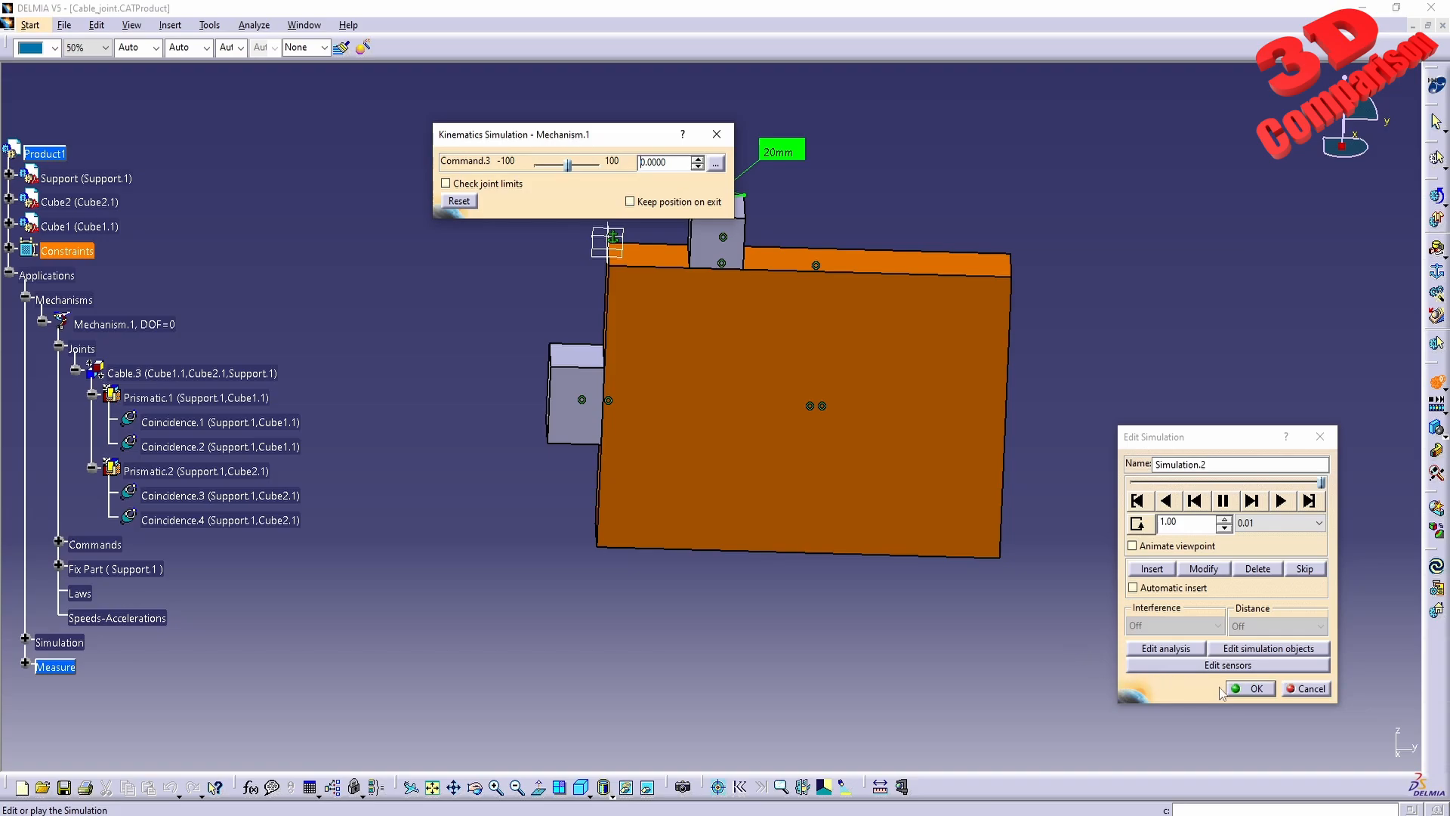
left_click(1246, 688)
Set the Cable.3 joint's ratio to 0.4.
double_click(219, 373)
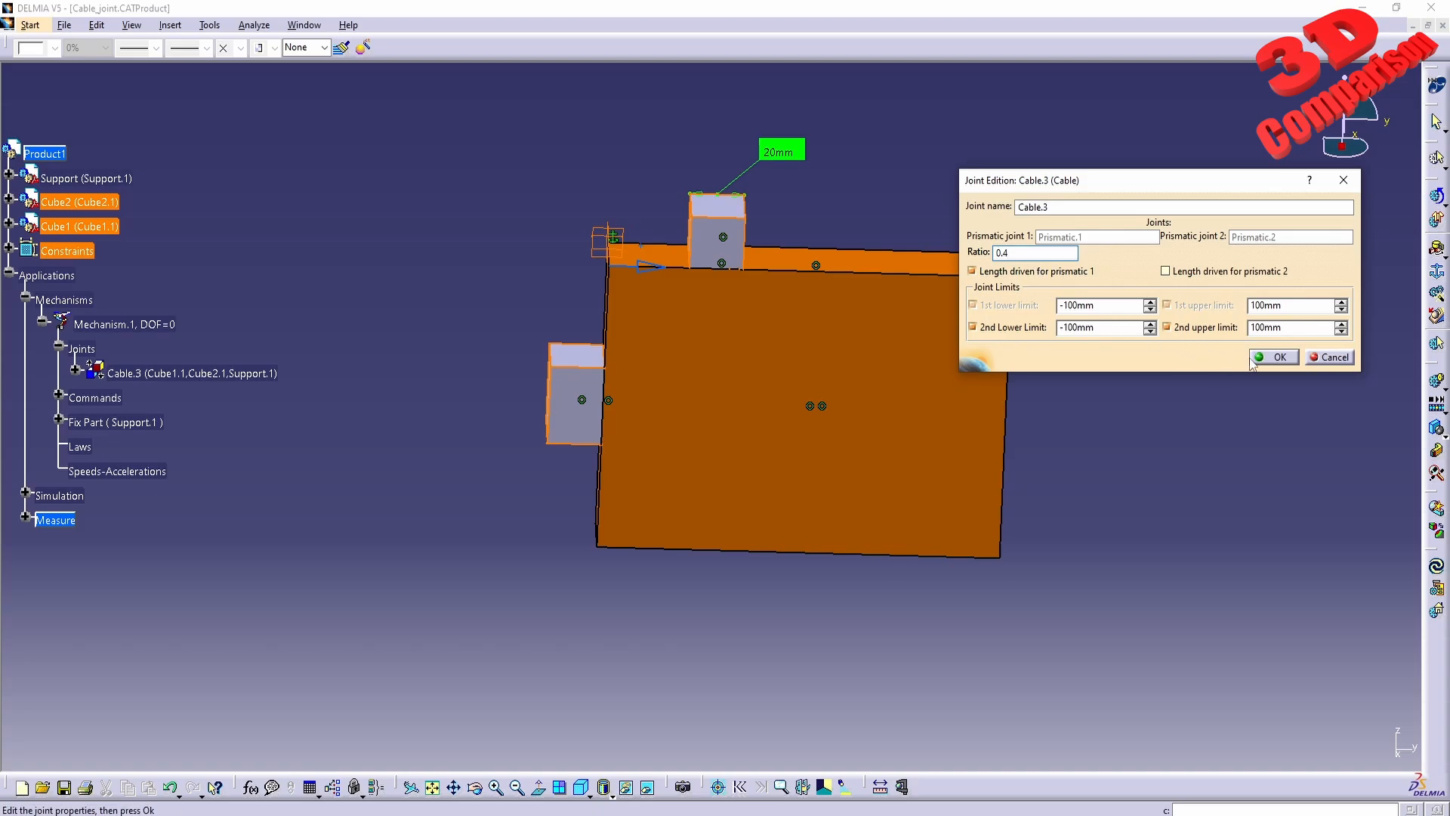
left_click(1274, 357)
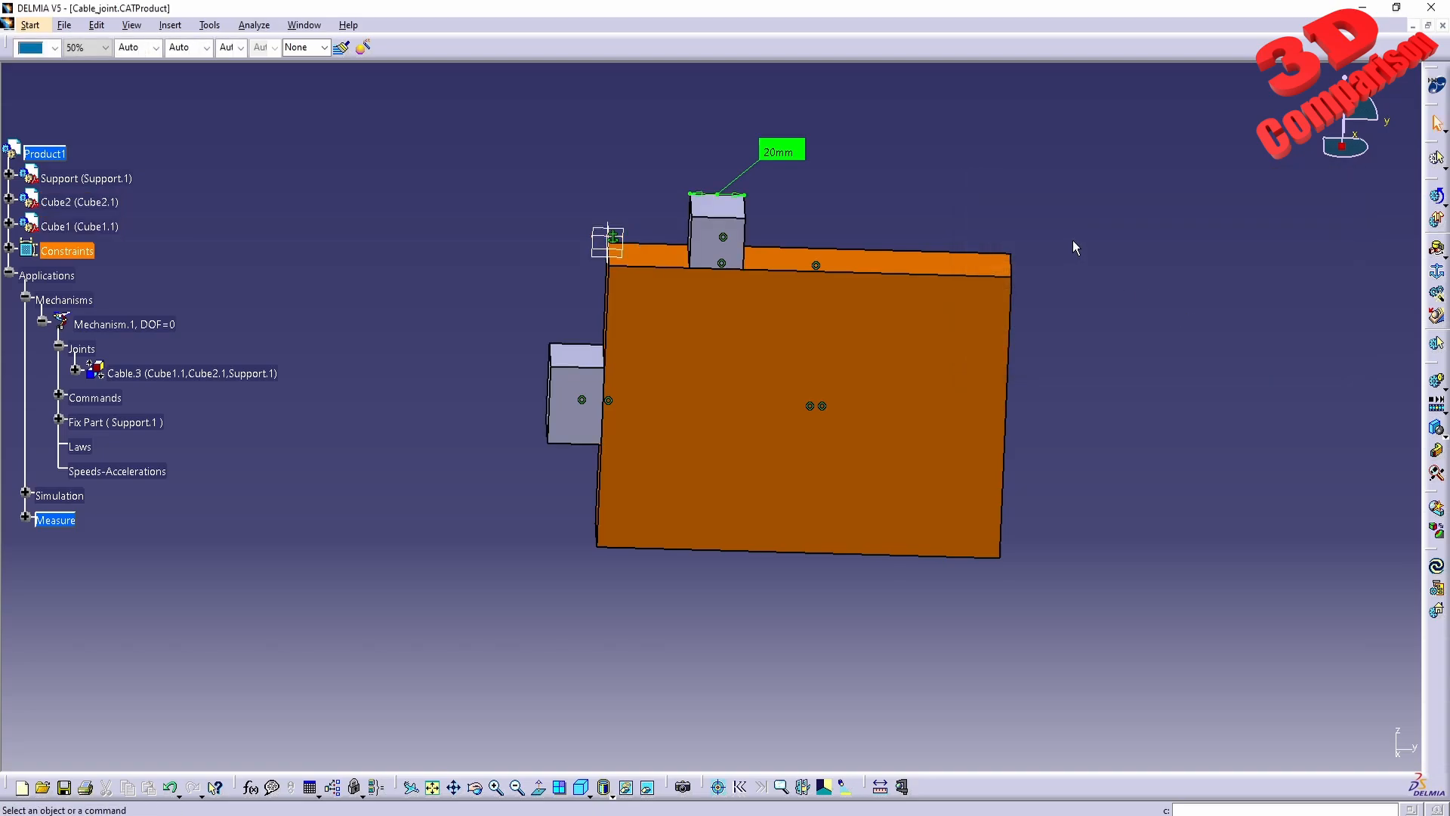
Create another simulation of Mechanism.1 for the changed ratio and insert a shot with Command.3 at 100.
left_click(1436, 380)
double_click(1187, 67)
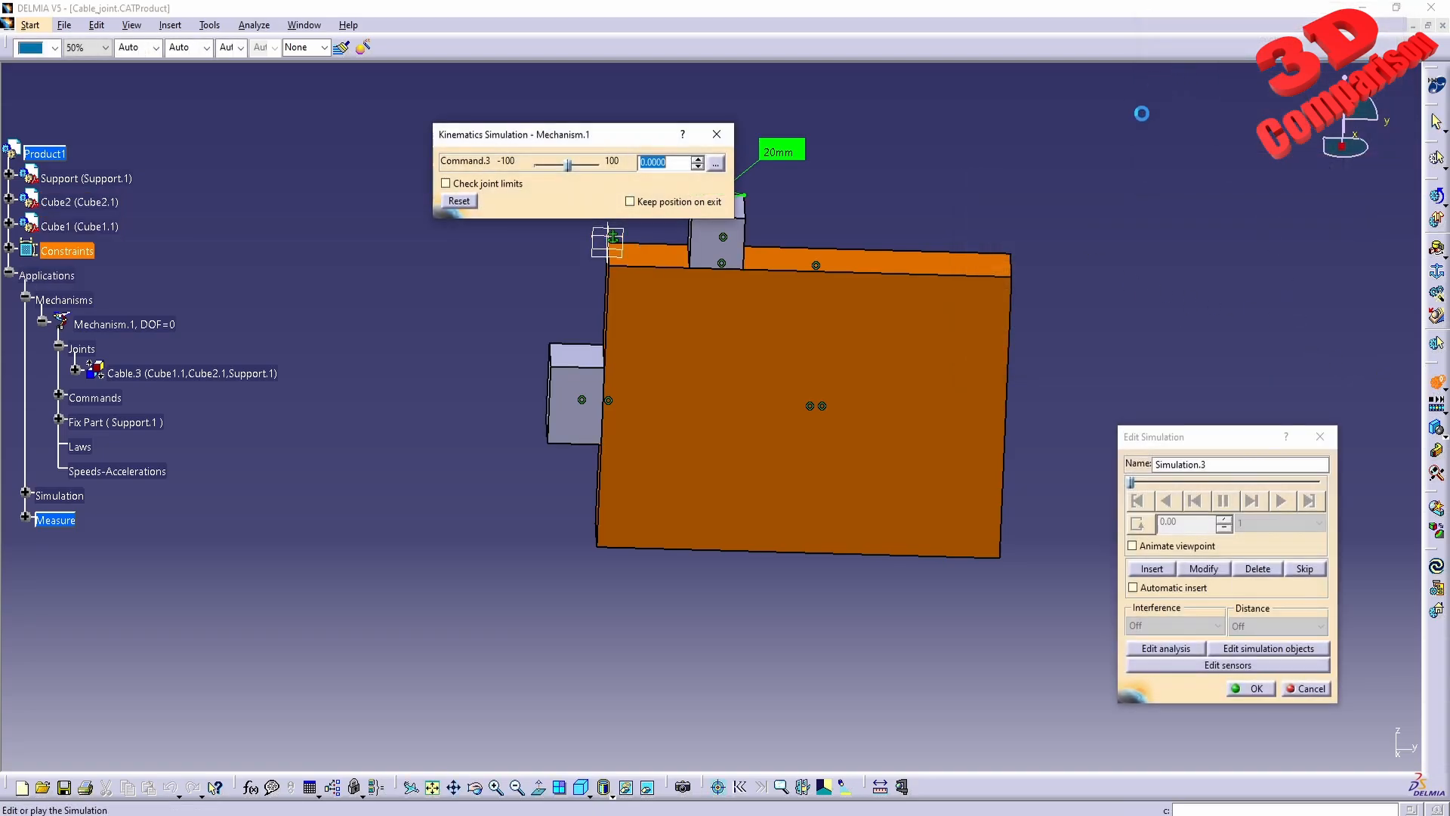
middle_click_drag(800, 270, 715, 330)
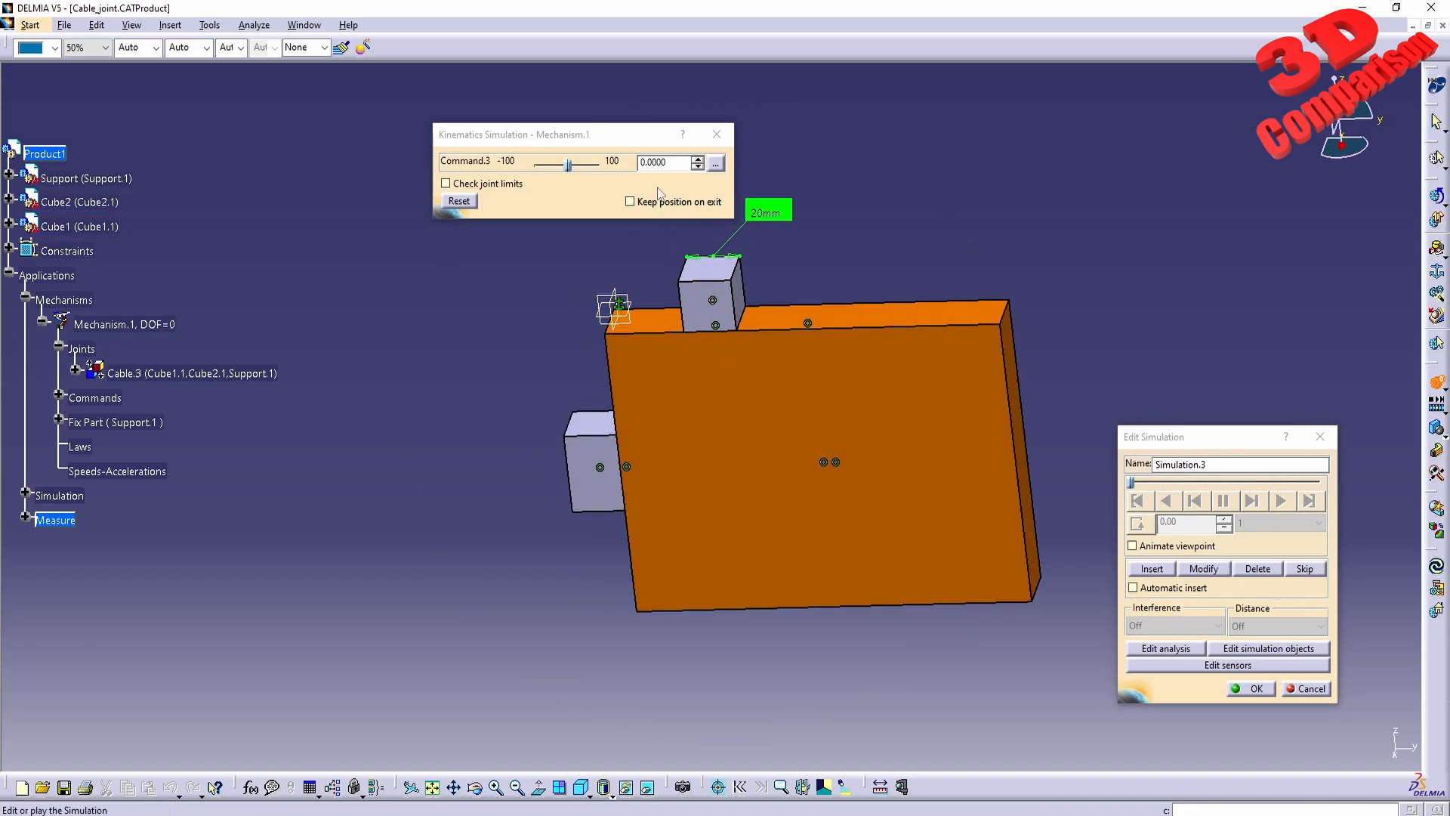
double_click(673, 163)
type("100")
key("Return")
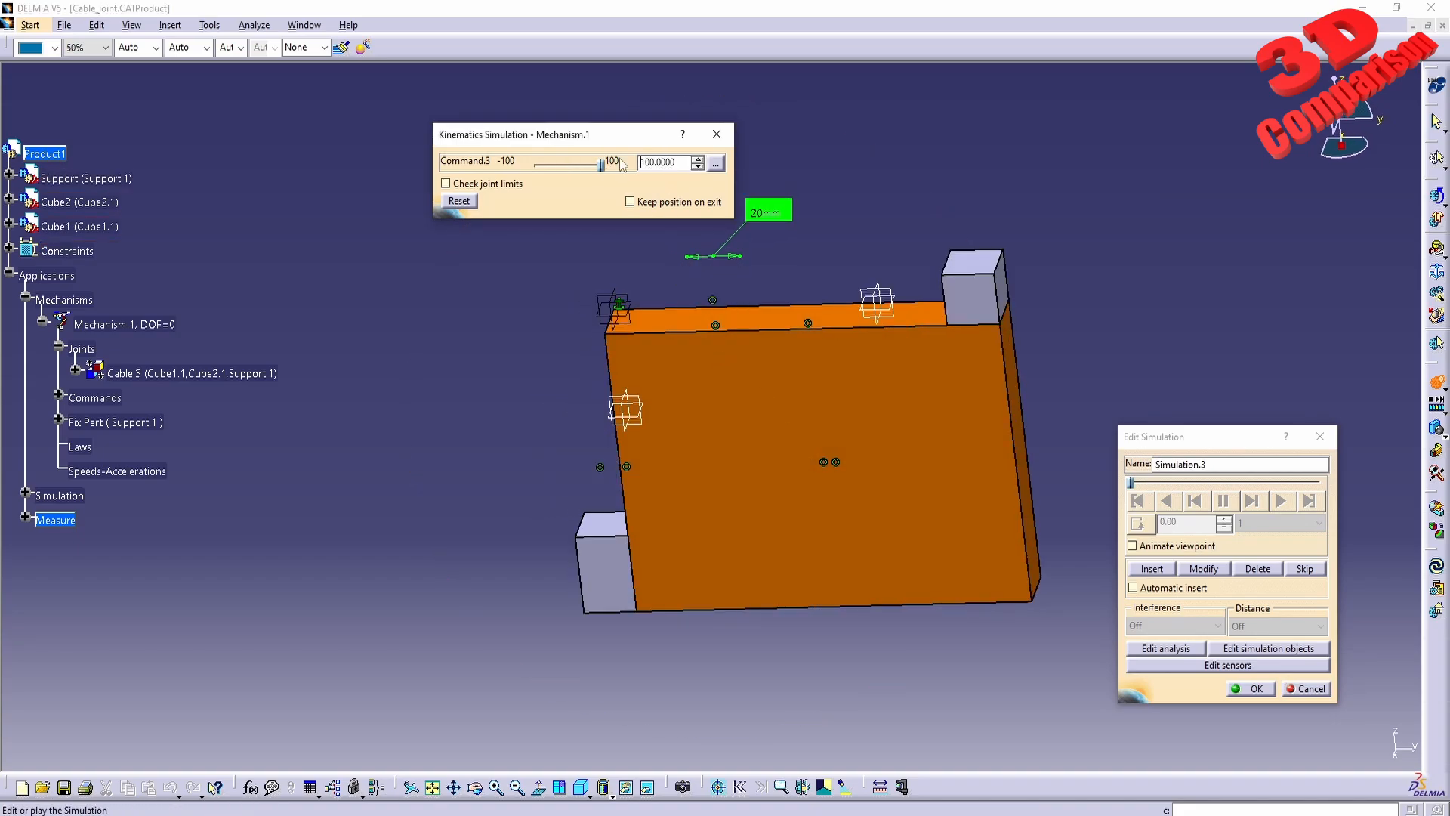
left_click(1169, 567)
Inspect the cubes' end positions on the support, and play the new simulation in a loop with a 0.01 step.
middle_click_drag(653, 576, 738, 423)
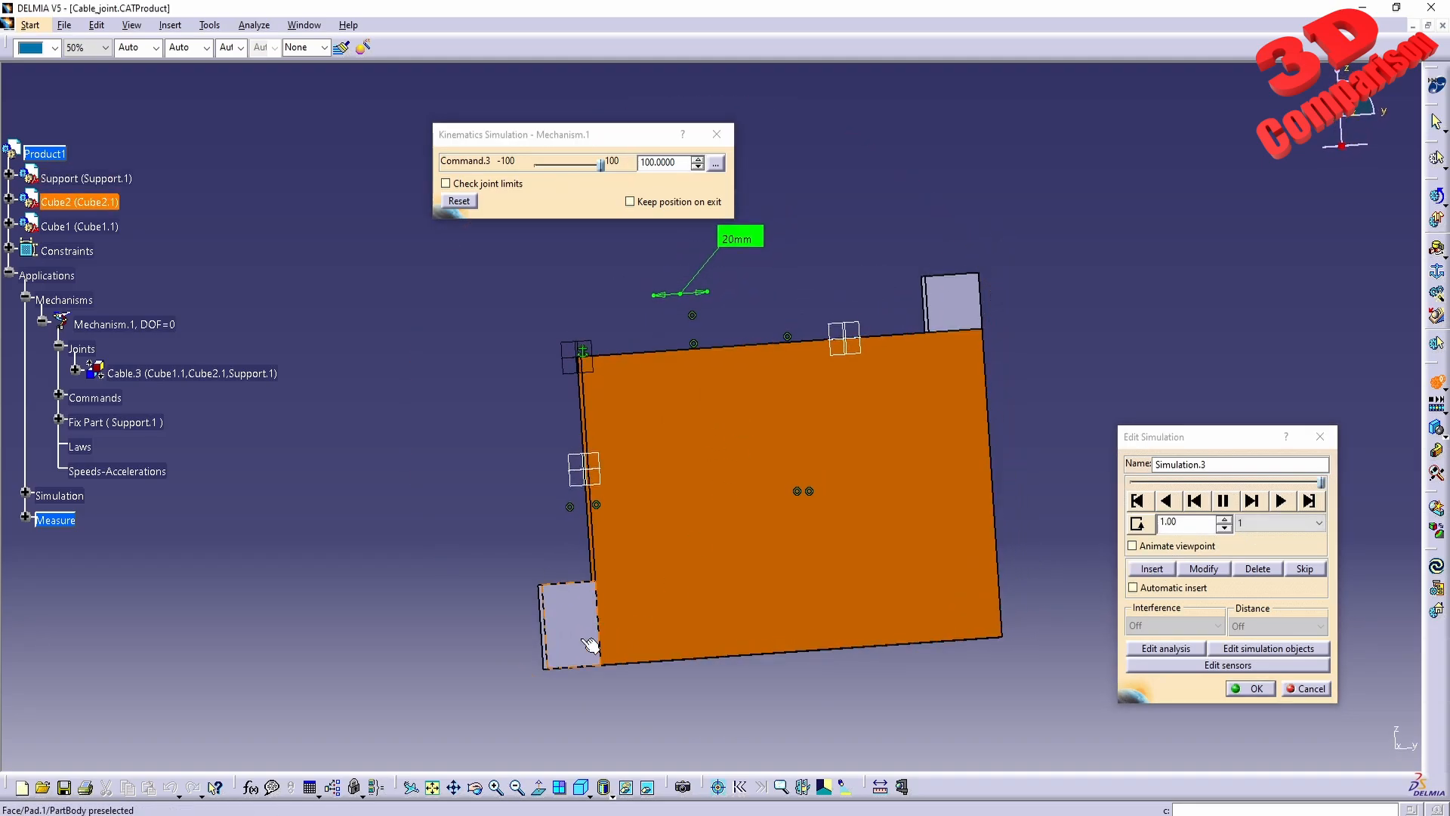
middle_click_drag(590, 646, 729, 362)
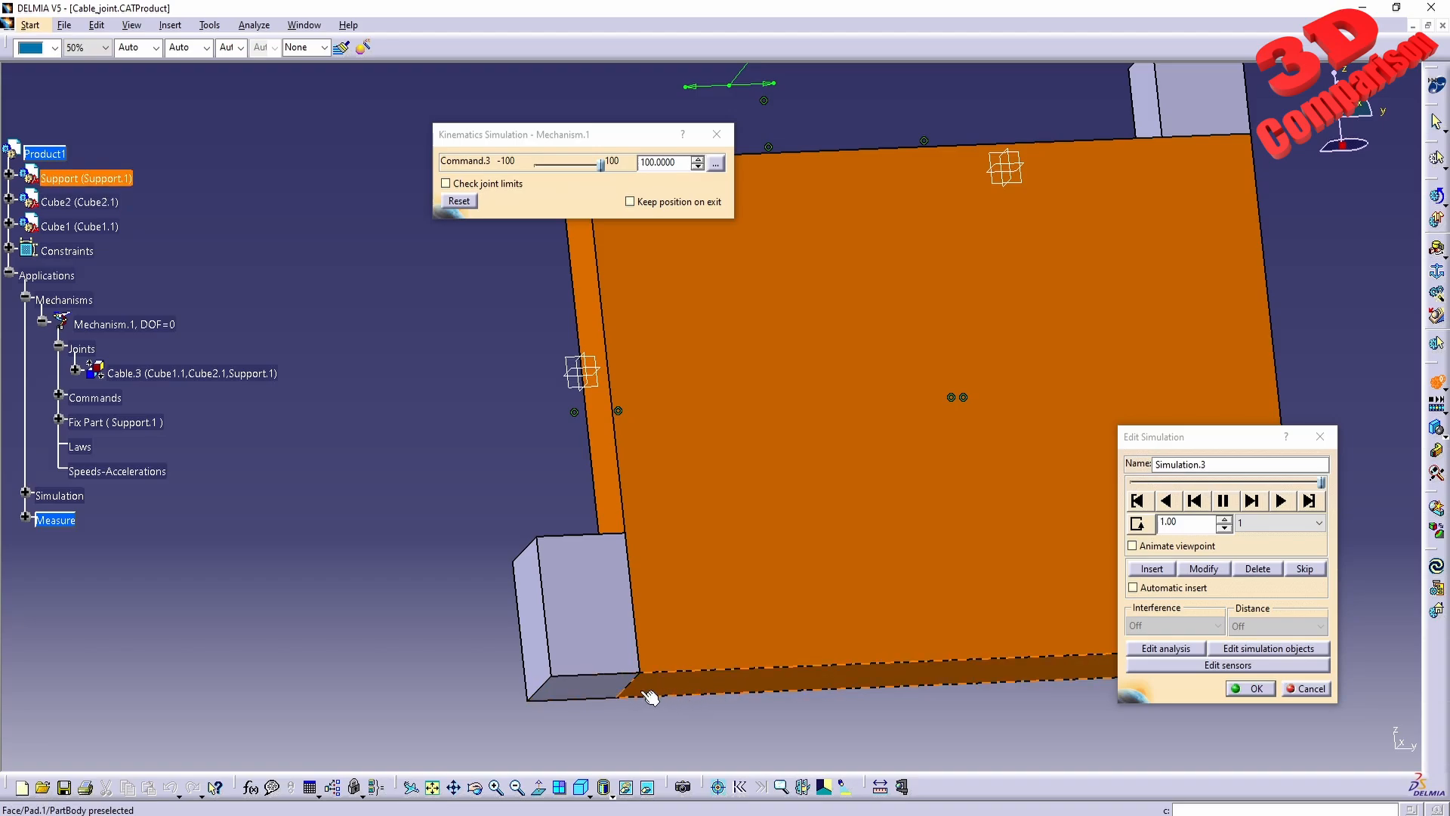
middle_click_drag(815, 574, 752, 478)
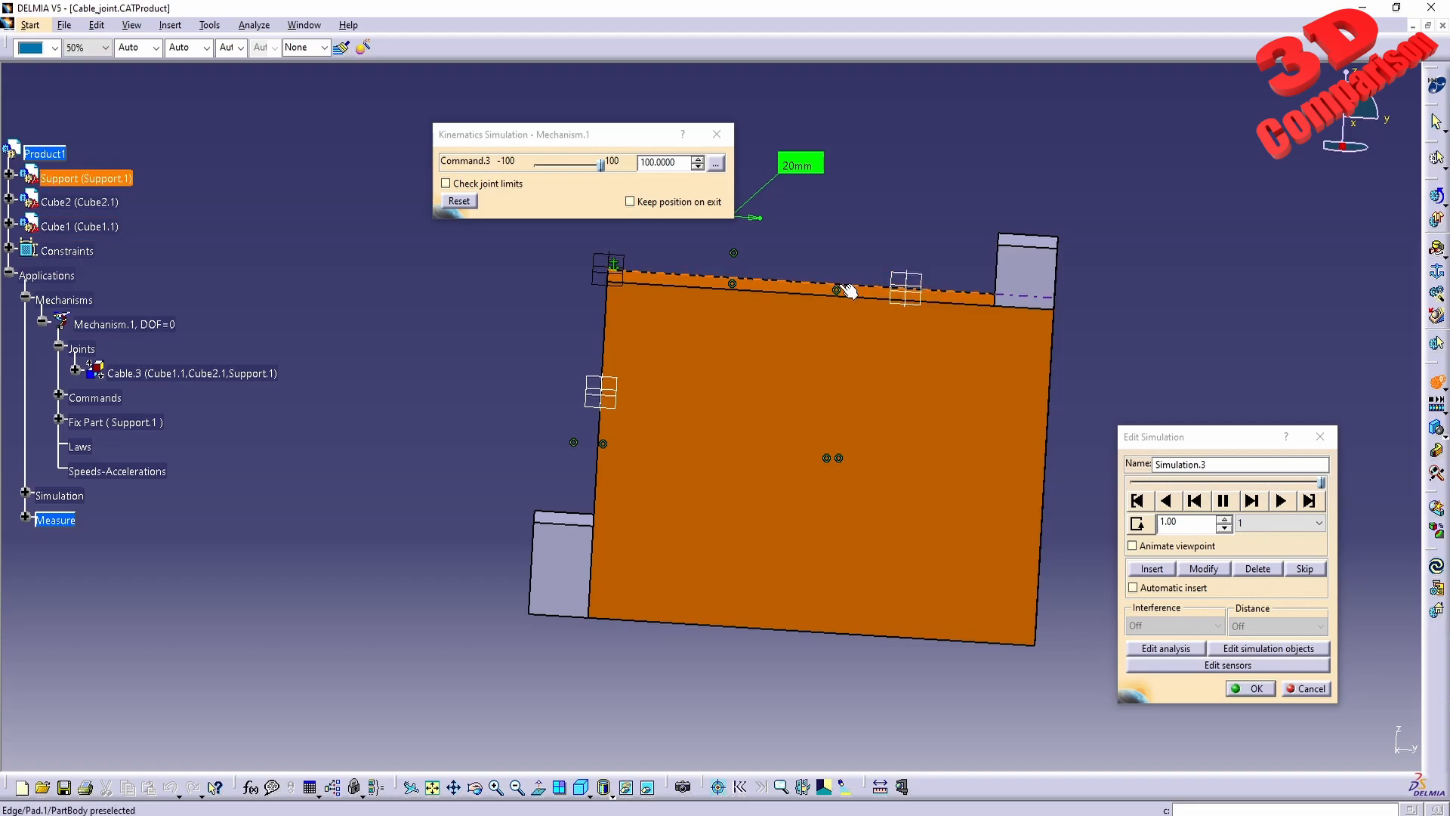
left_click(1137, 501)
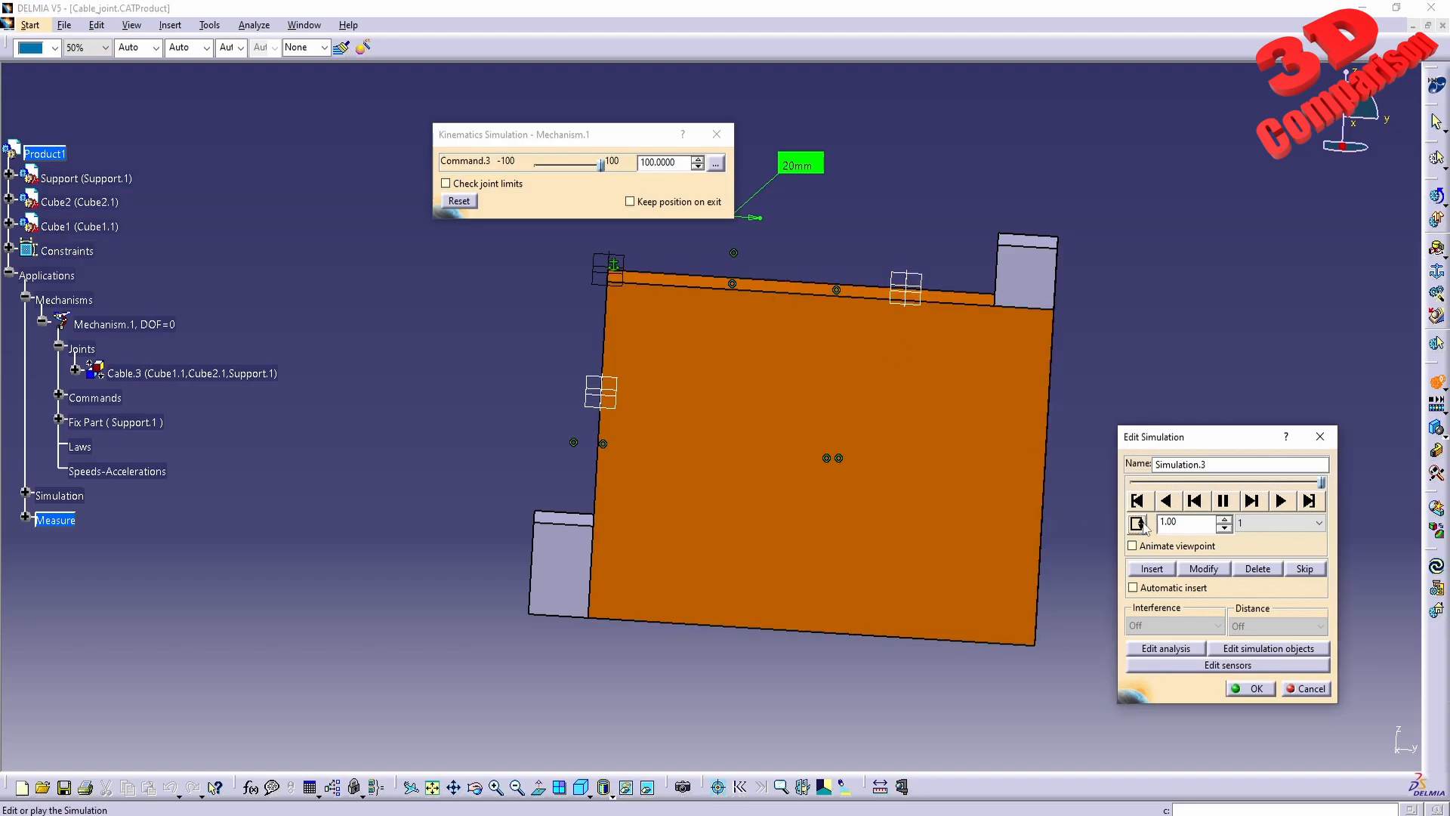
left_click(1265, 522)
left_click(1276, 600)
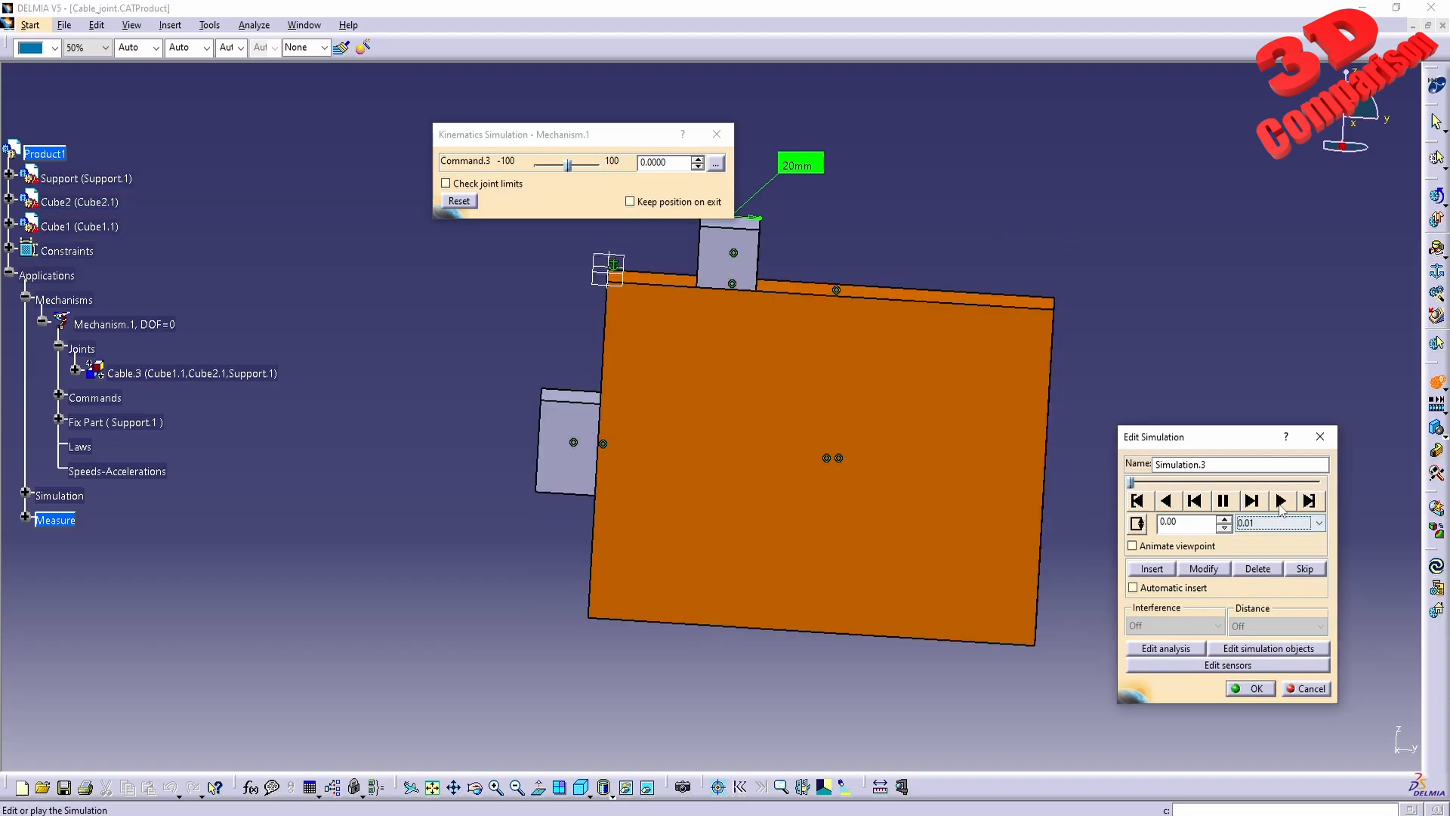
left_click(1280, 501)
middle_click_drag(925, 402, 746, 479)
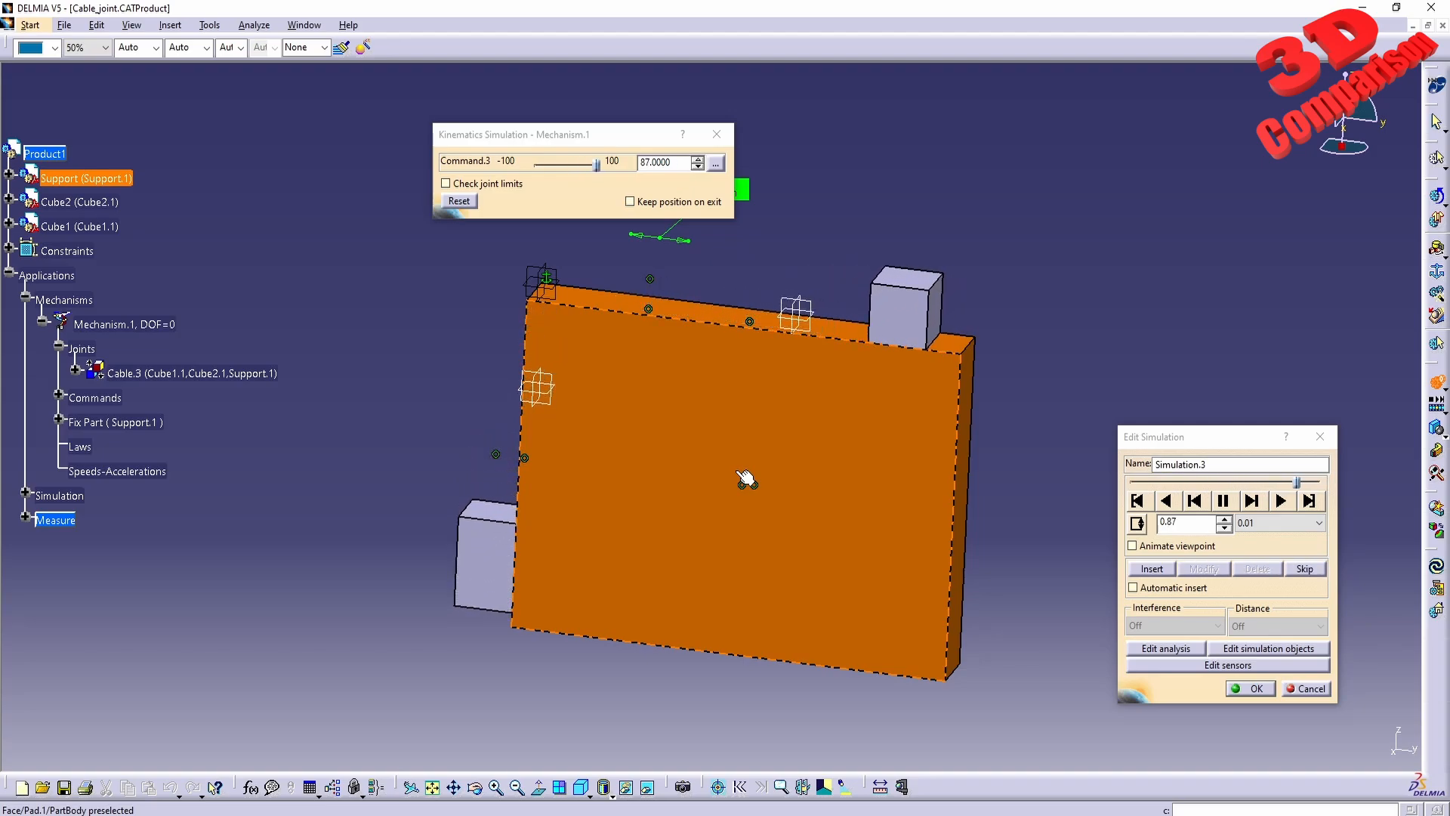
Expand the Cable.3 joint in the specification tree down to the coincidences of its two prismatic joints.
left_click(75, 371)
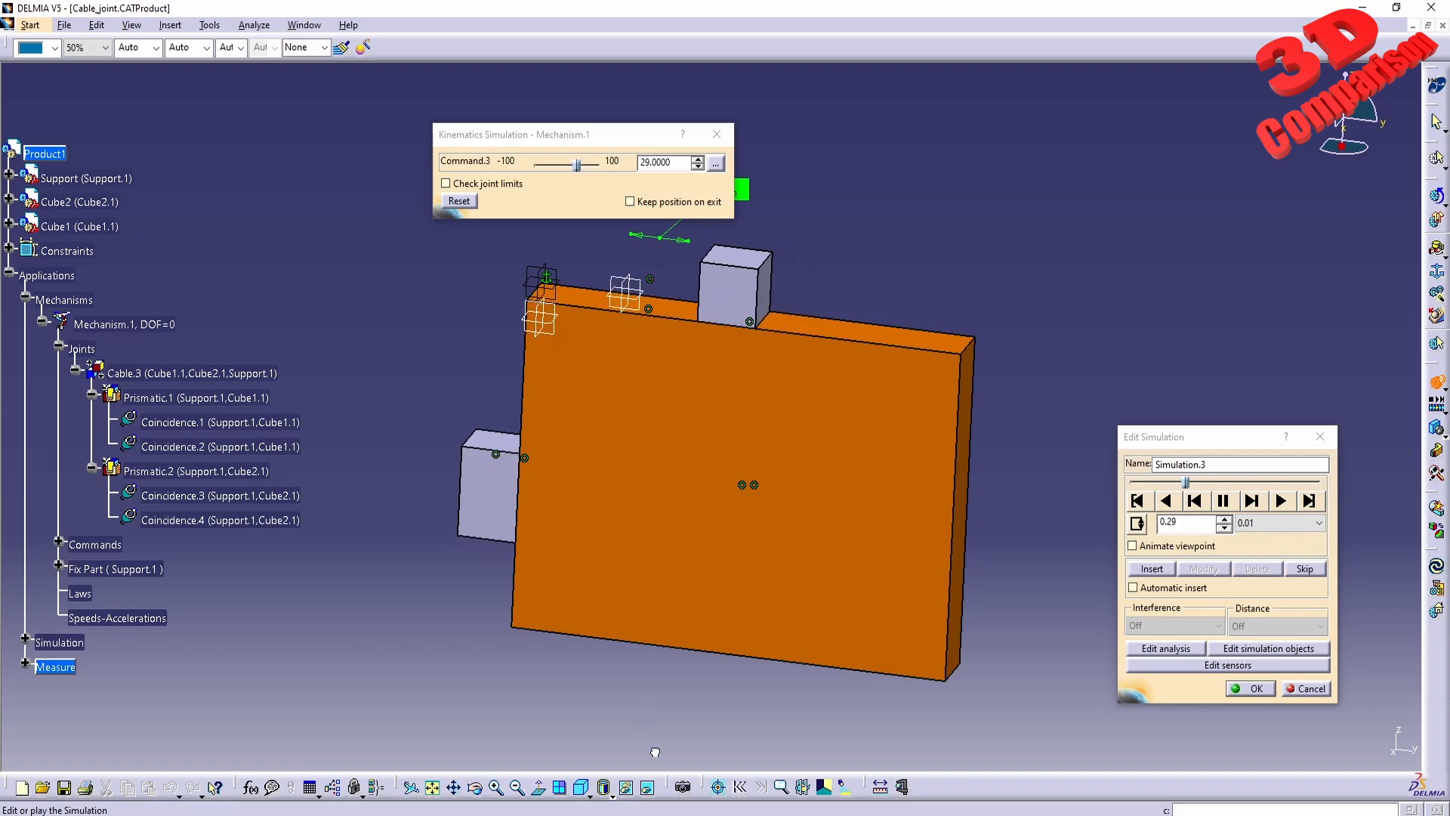
left_click_drag(652, 748, 45, 404)
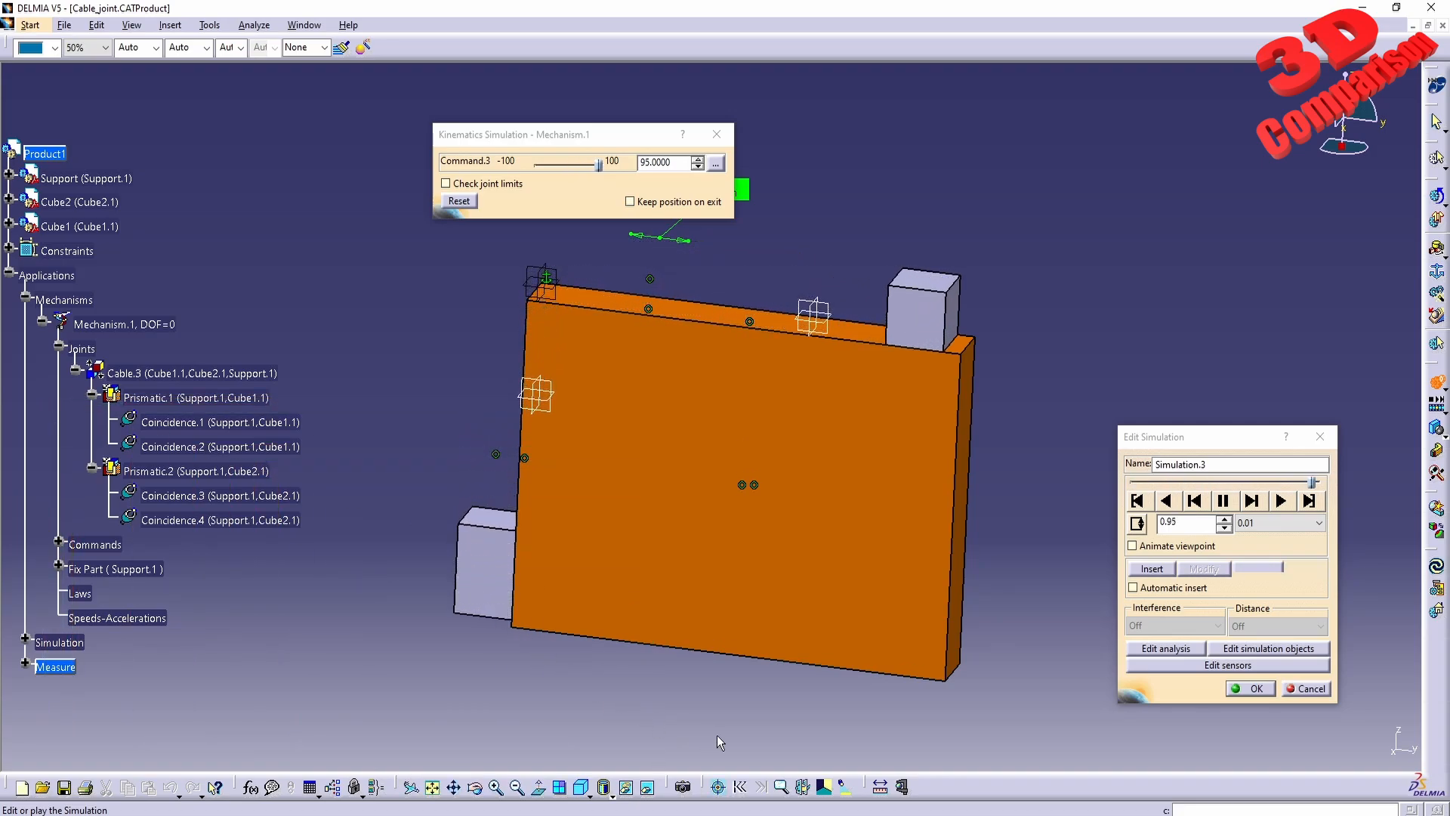